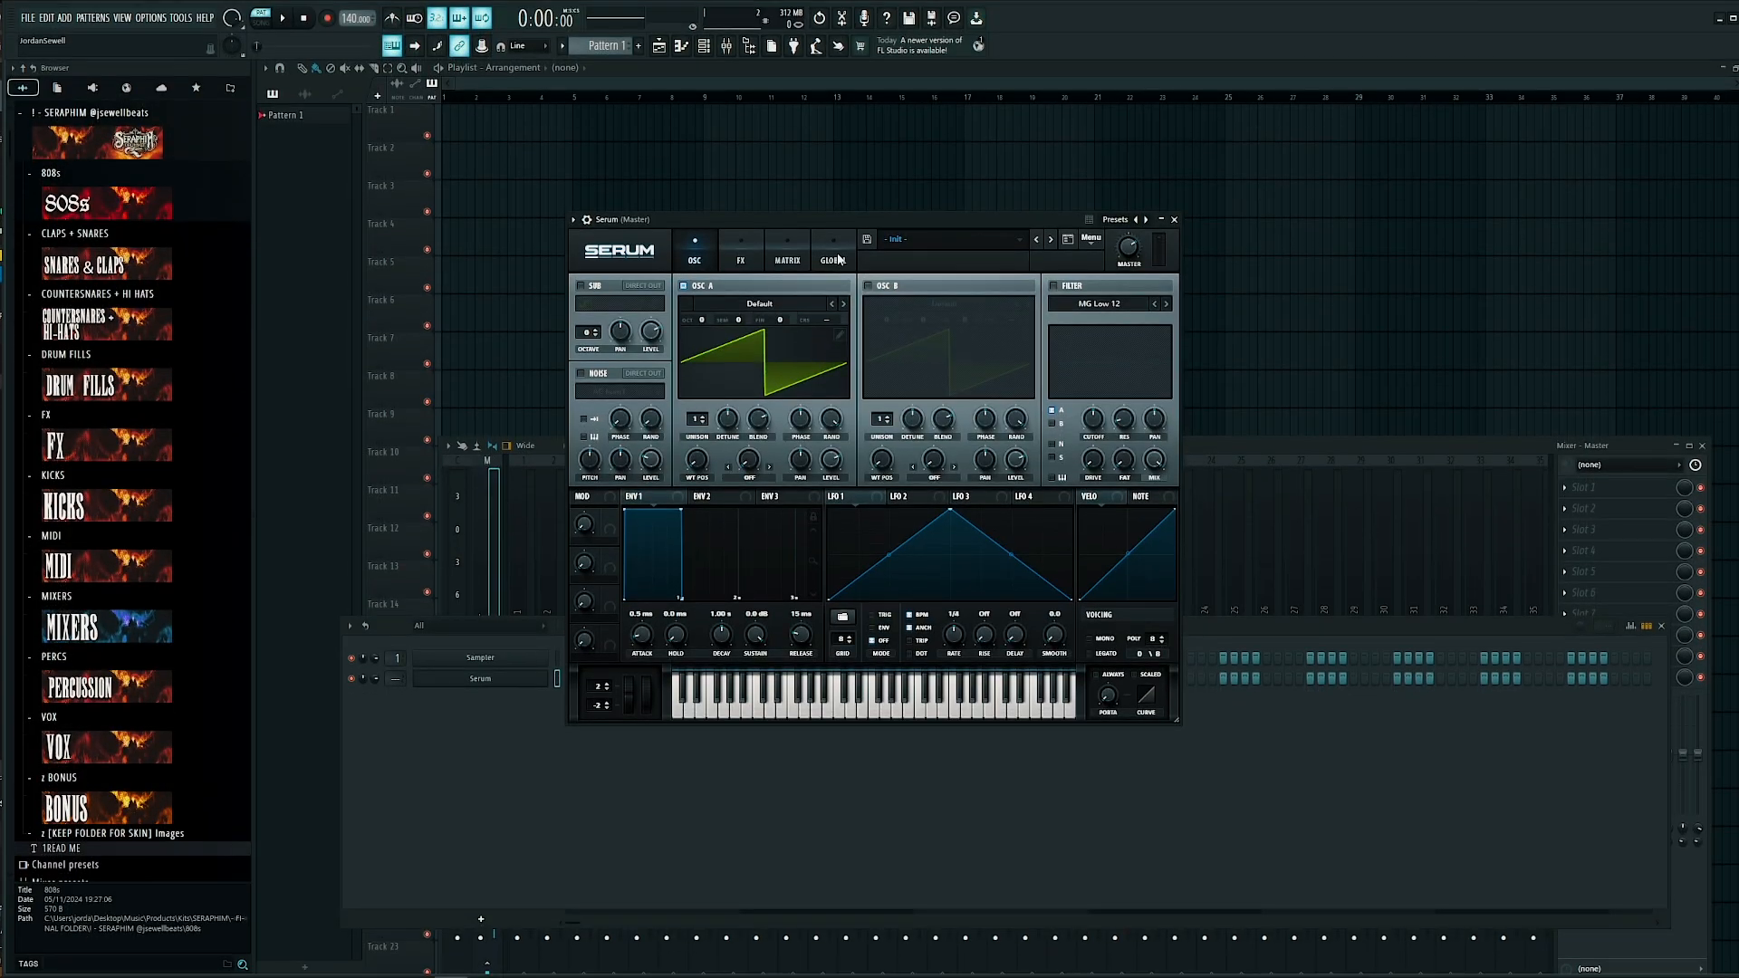
{"action": "left_click", "coordinate": [835, 260]}
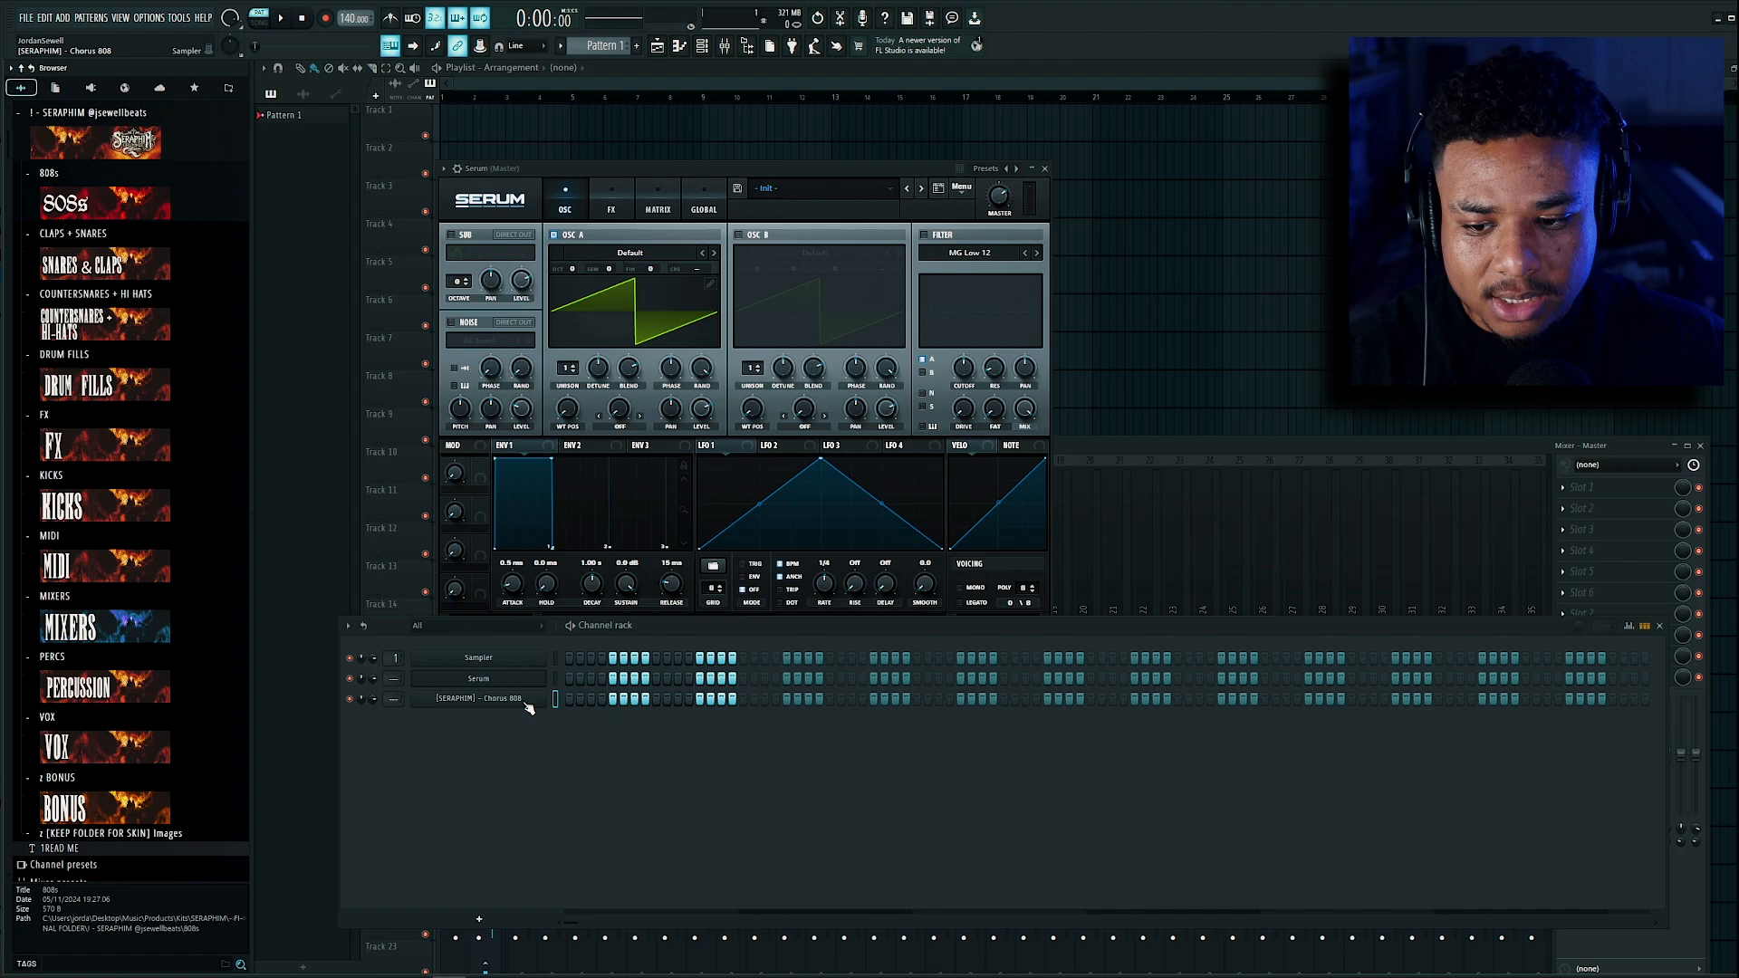
Step: Open the Chorus 808 sample's channel settings, place them clear of the synth's oscillators, and view the sample's envelope page
{"action": "left_click", "coordinate": [525, 701]}
{"action": "left_click_drag", "start_coordinate": [511, 248], "coordinate": [972, 245]}
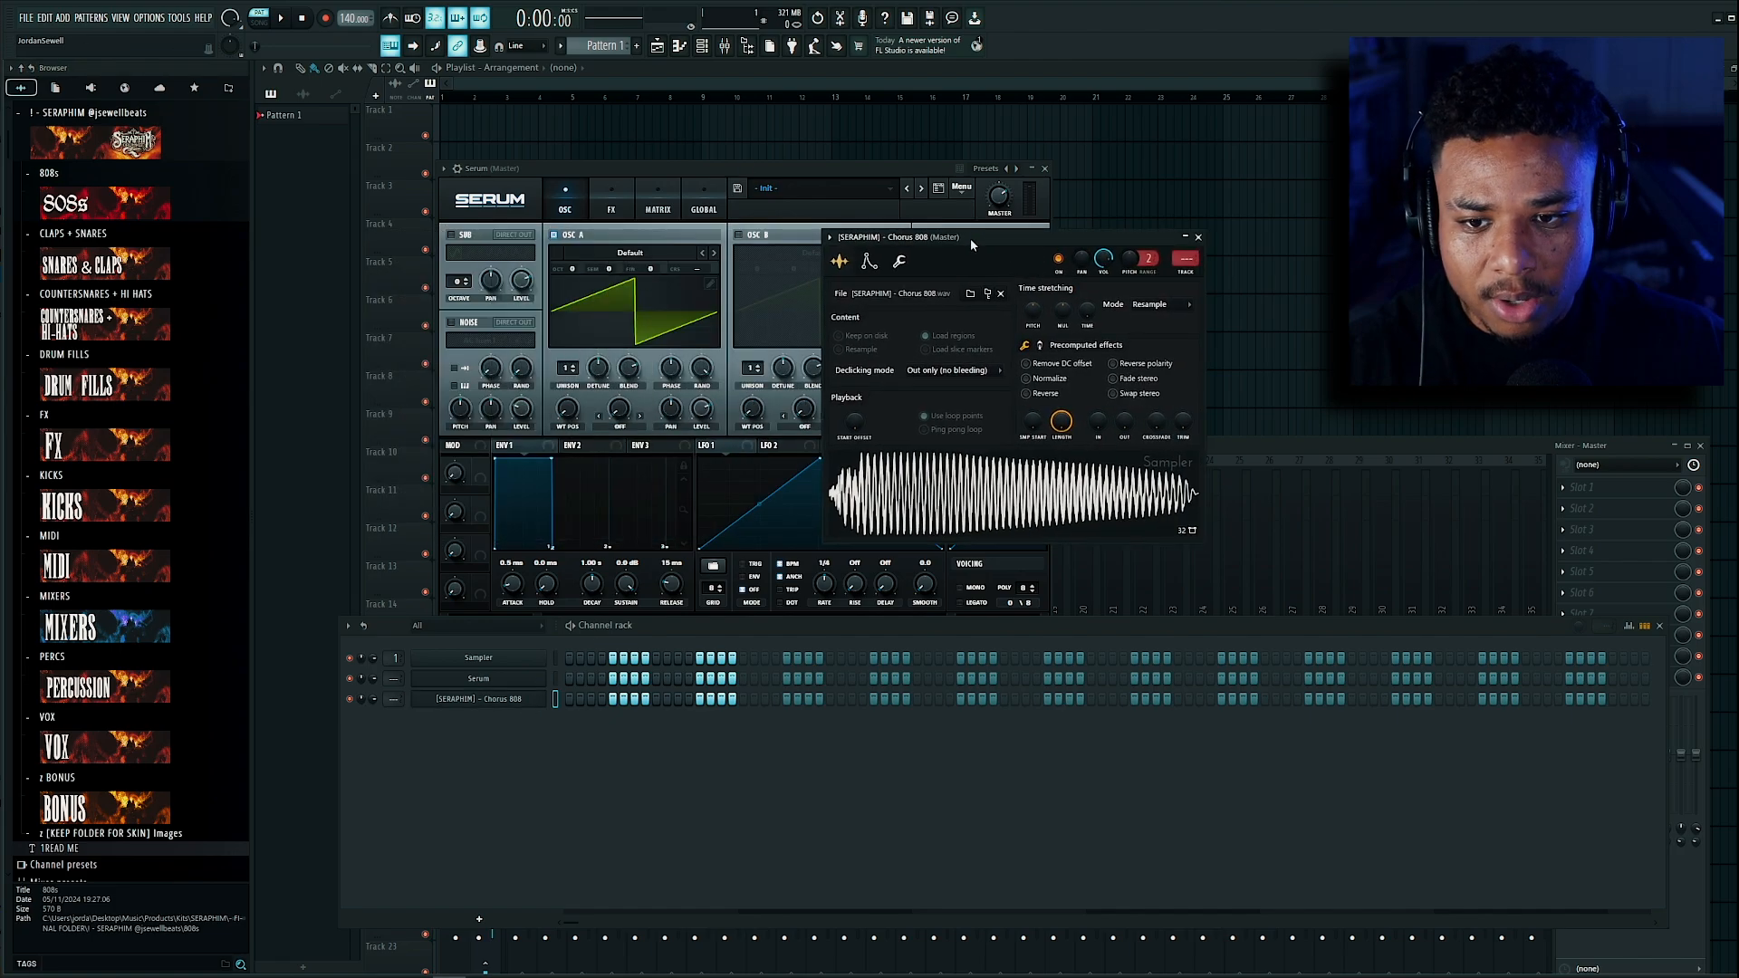
{"action": "left_click", "coordinate": [868, 263]}
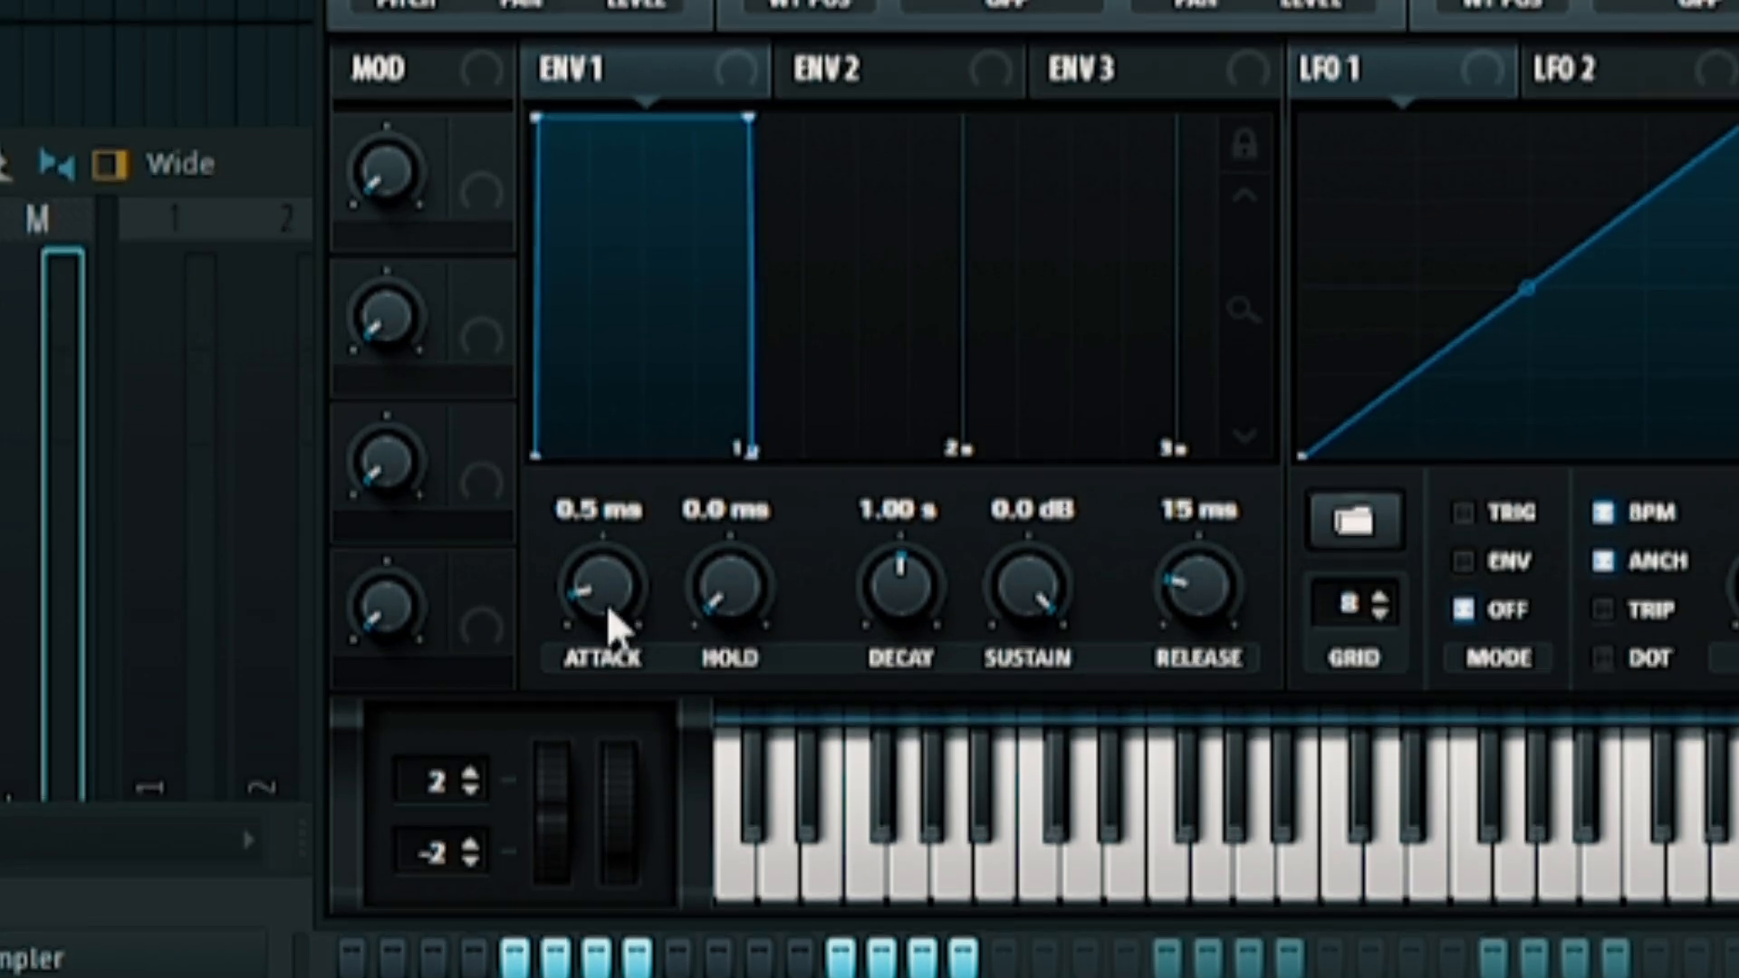
Step: Shape Serum's envelope 1 with 0.0 ms attack, 0.0 ms hold, 3.33 s decay and sustain fully down
{"action": "left_click_drag", "start_coordinate": [168, 766], "coordinate": [177, 670]}
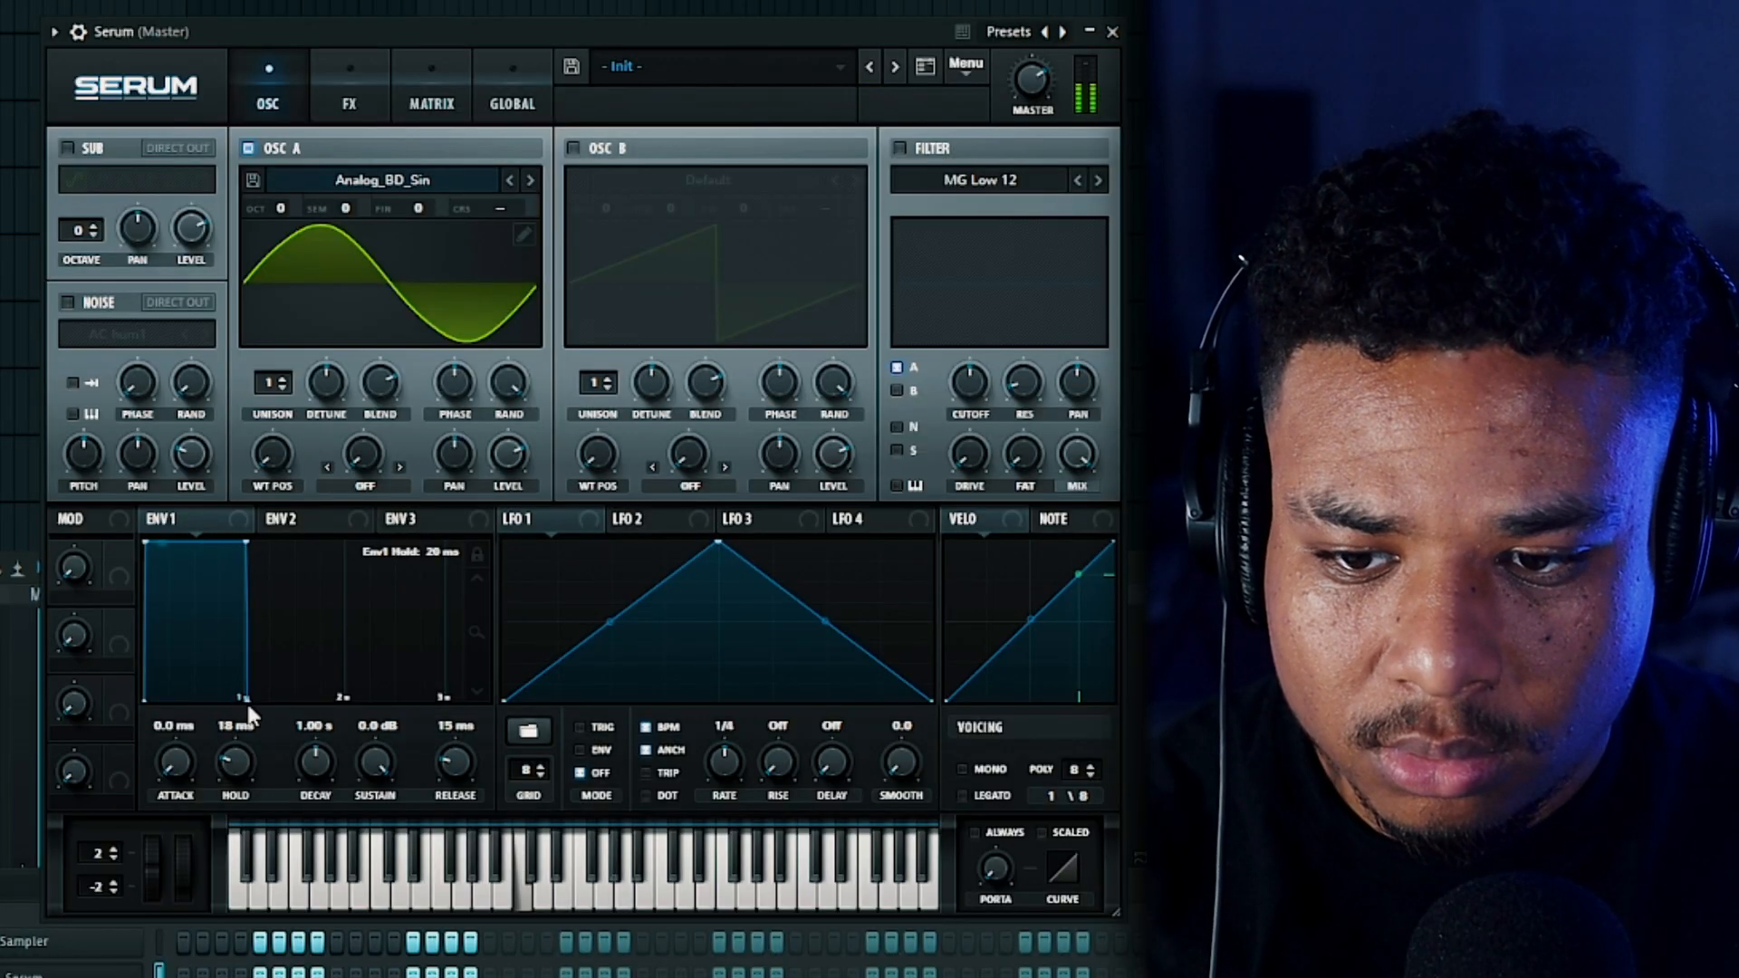
{"action": "left_click_drag", "start_coordinate": [252, 715], "coordinate": [273, 644]}
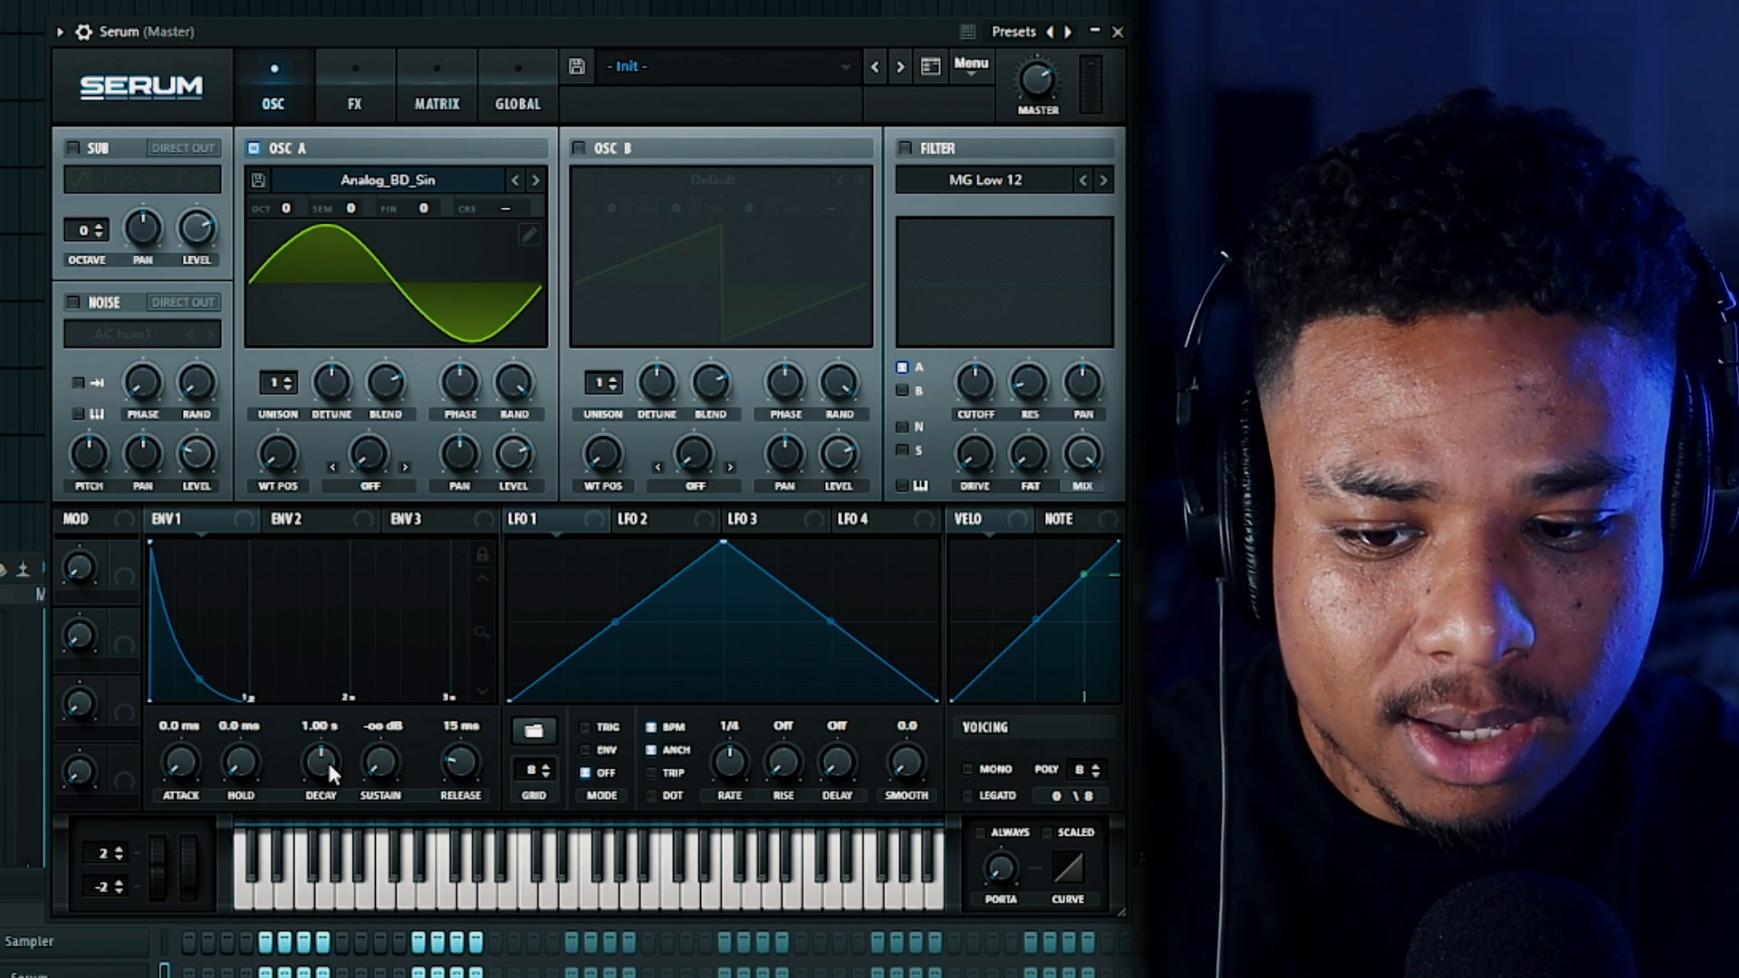
{"action": "left_click_drag", "start_coordinate": [328, 759], "coordinate": [333, 735]}
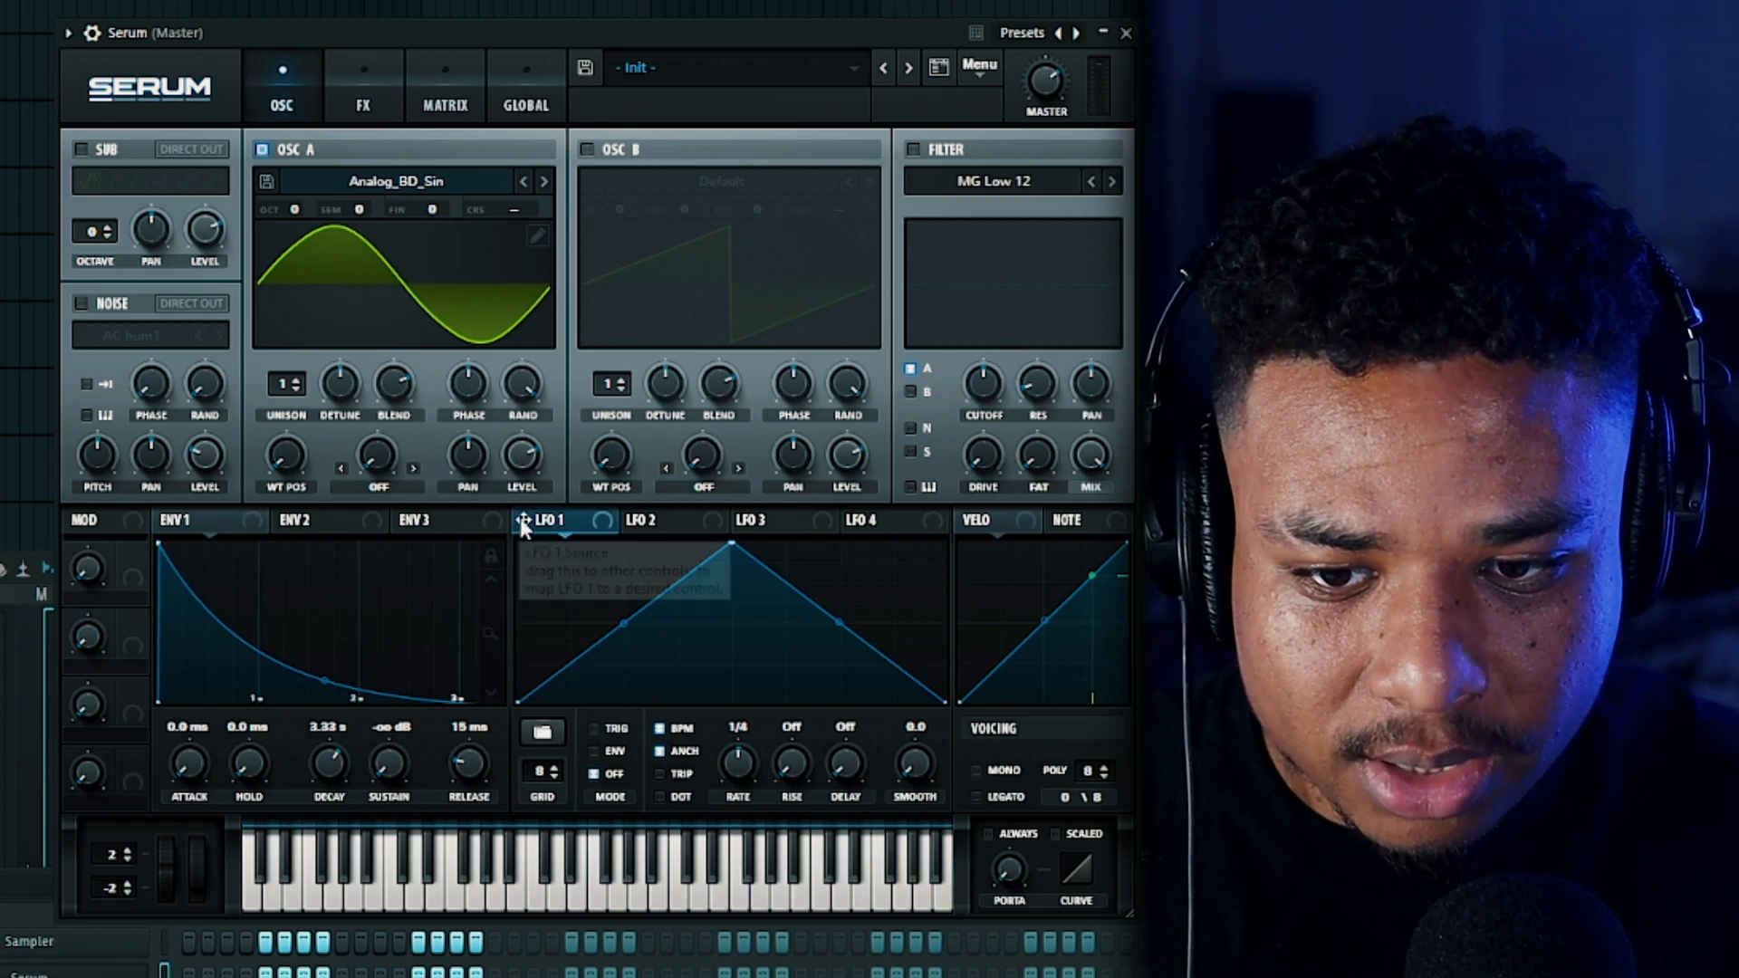
Step: Assign LFO 1 to oscillator A's pan and move the LFO shape's peak to near its start
{"action": "left_click_drag", "start_coordinate": [523, 524], "coordinate": [469, 456]}
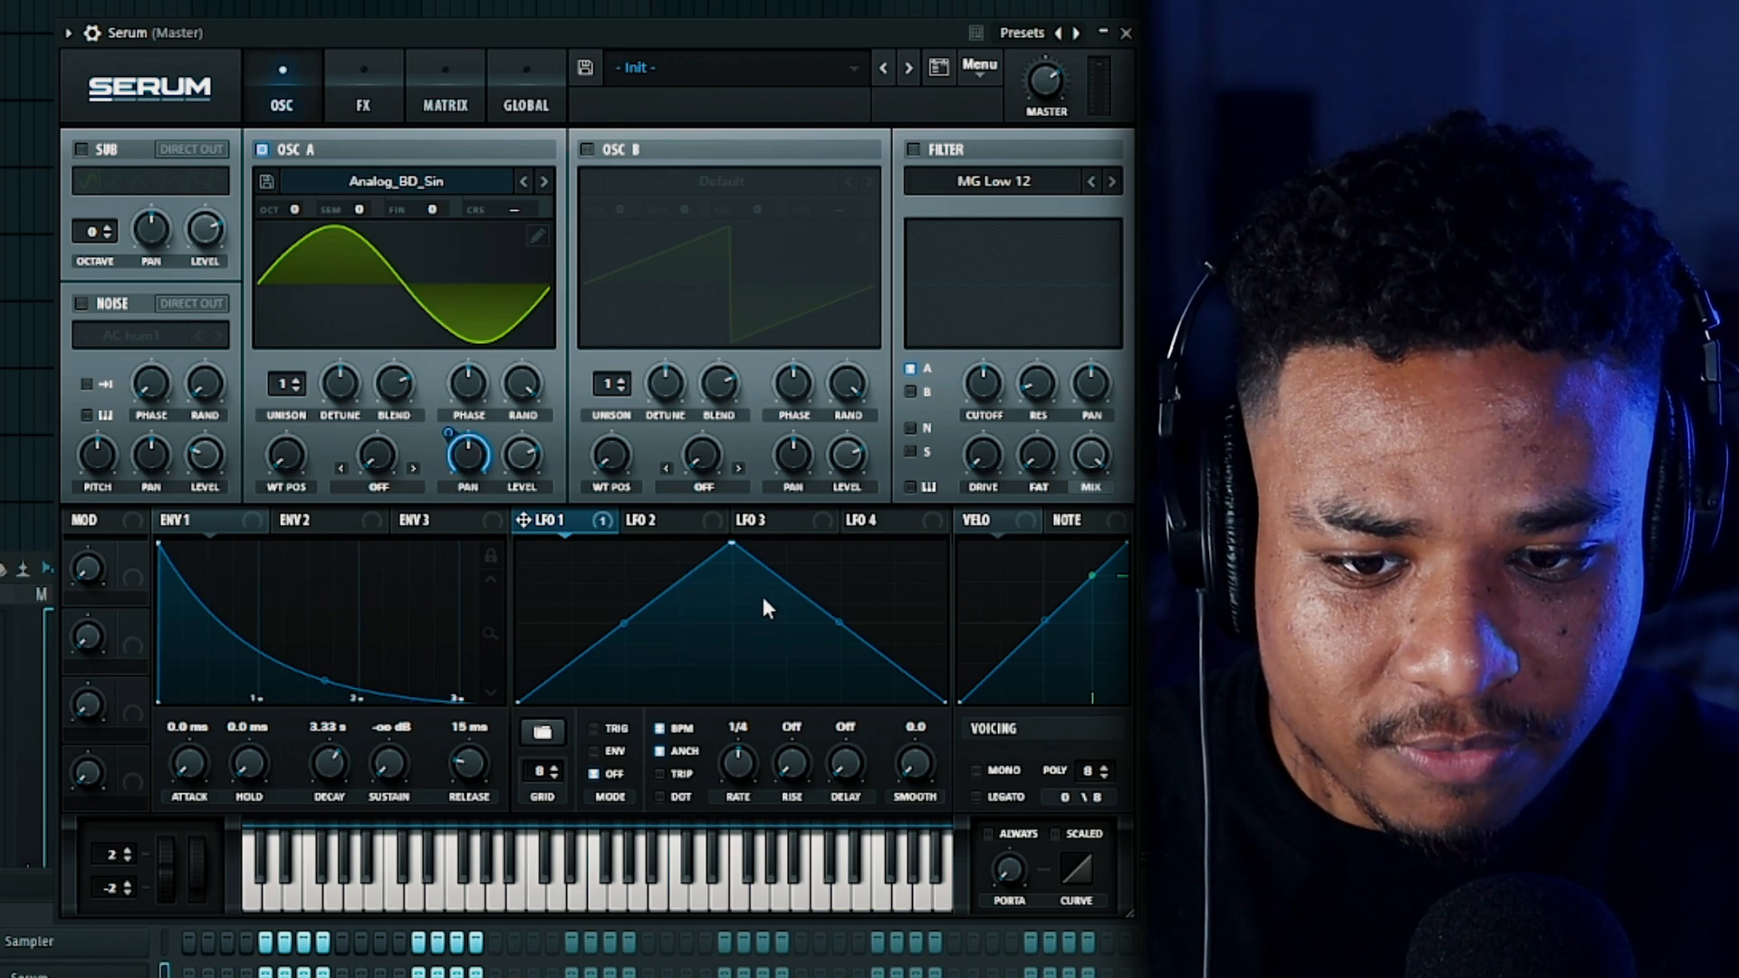
{"action": "left_click_drag", "start_coordinate": [736, 546], "coordinate": [557, 530]}
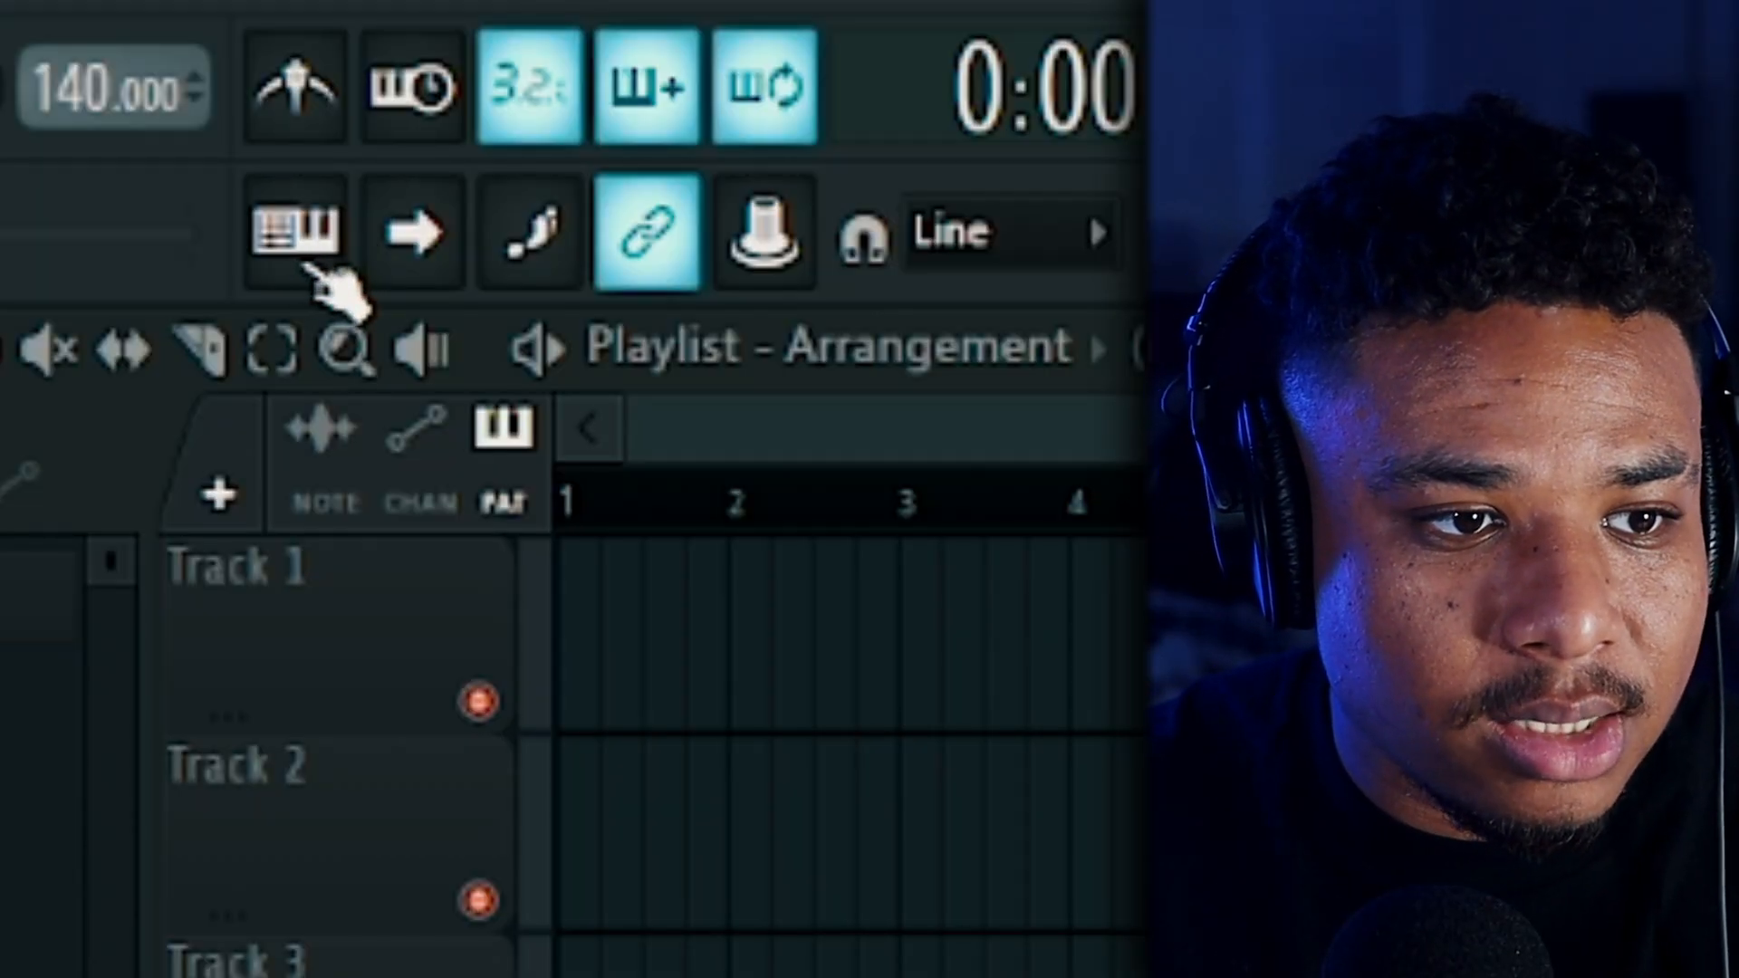
Step: Enable typing-keyboard note input and open the Serum channel's piano roll to draw a note
{"action": "left_click", "coordinate": [337, 259]}
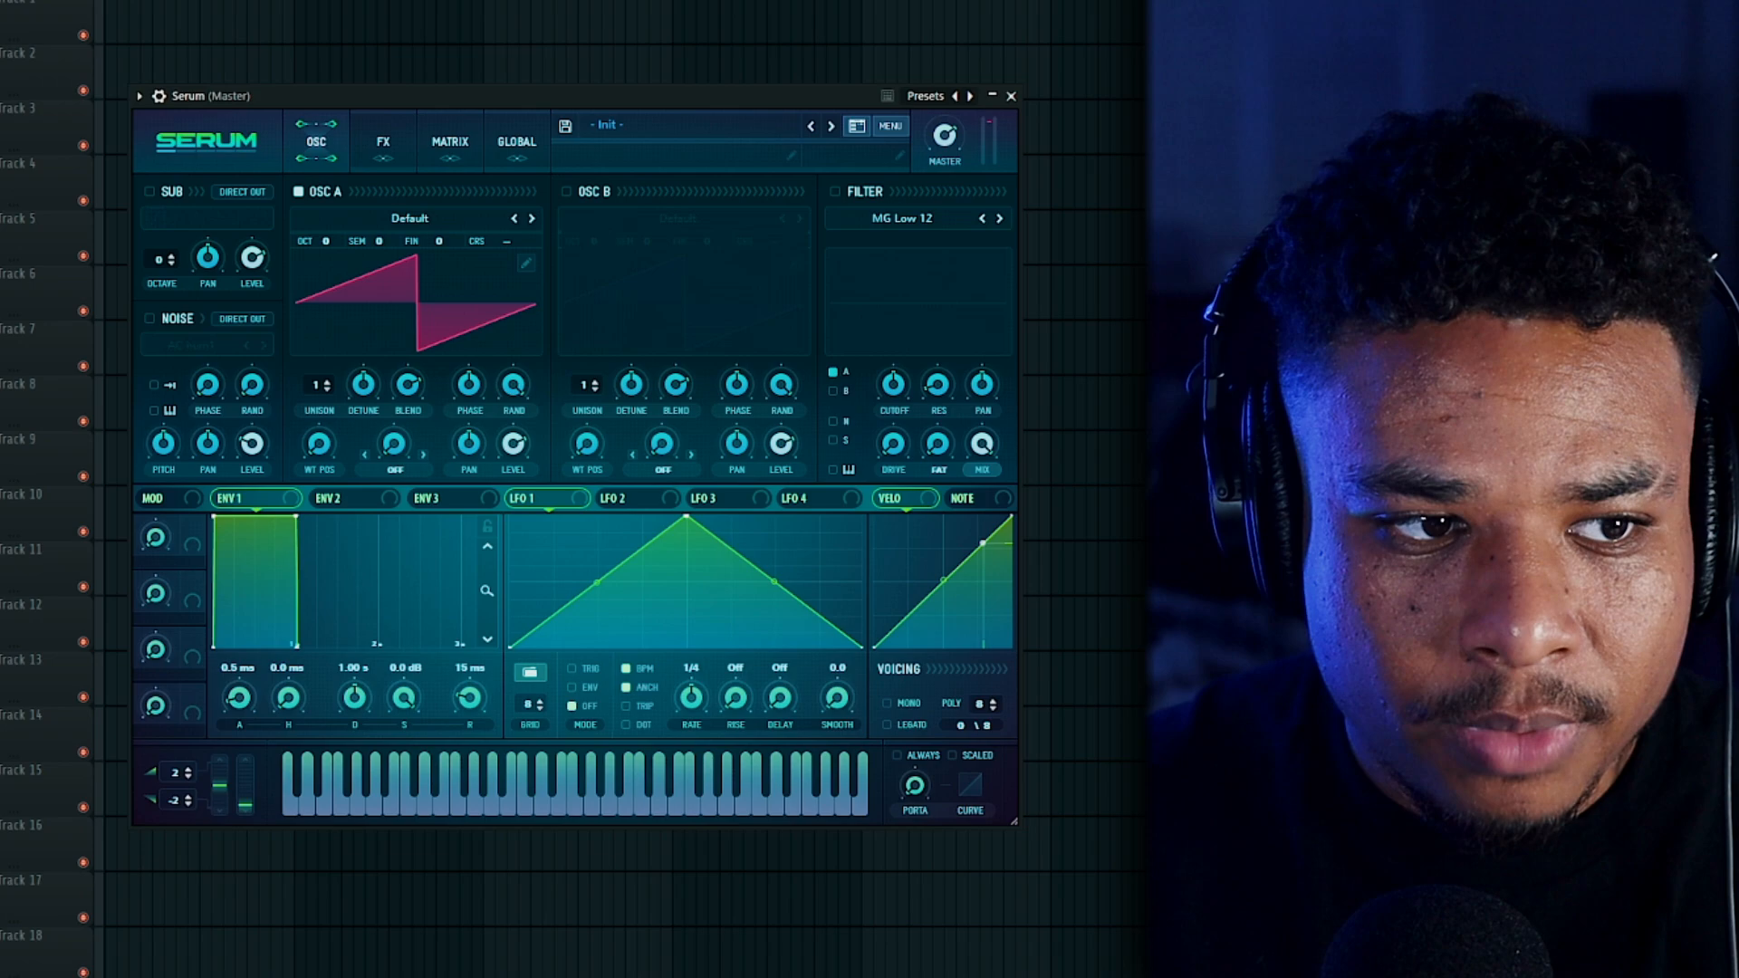
{"action": "key", "text": "F6"}
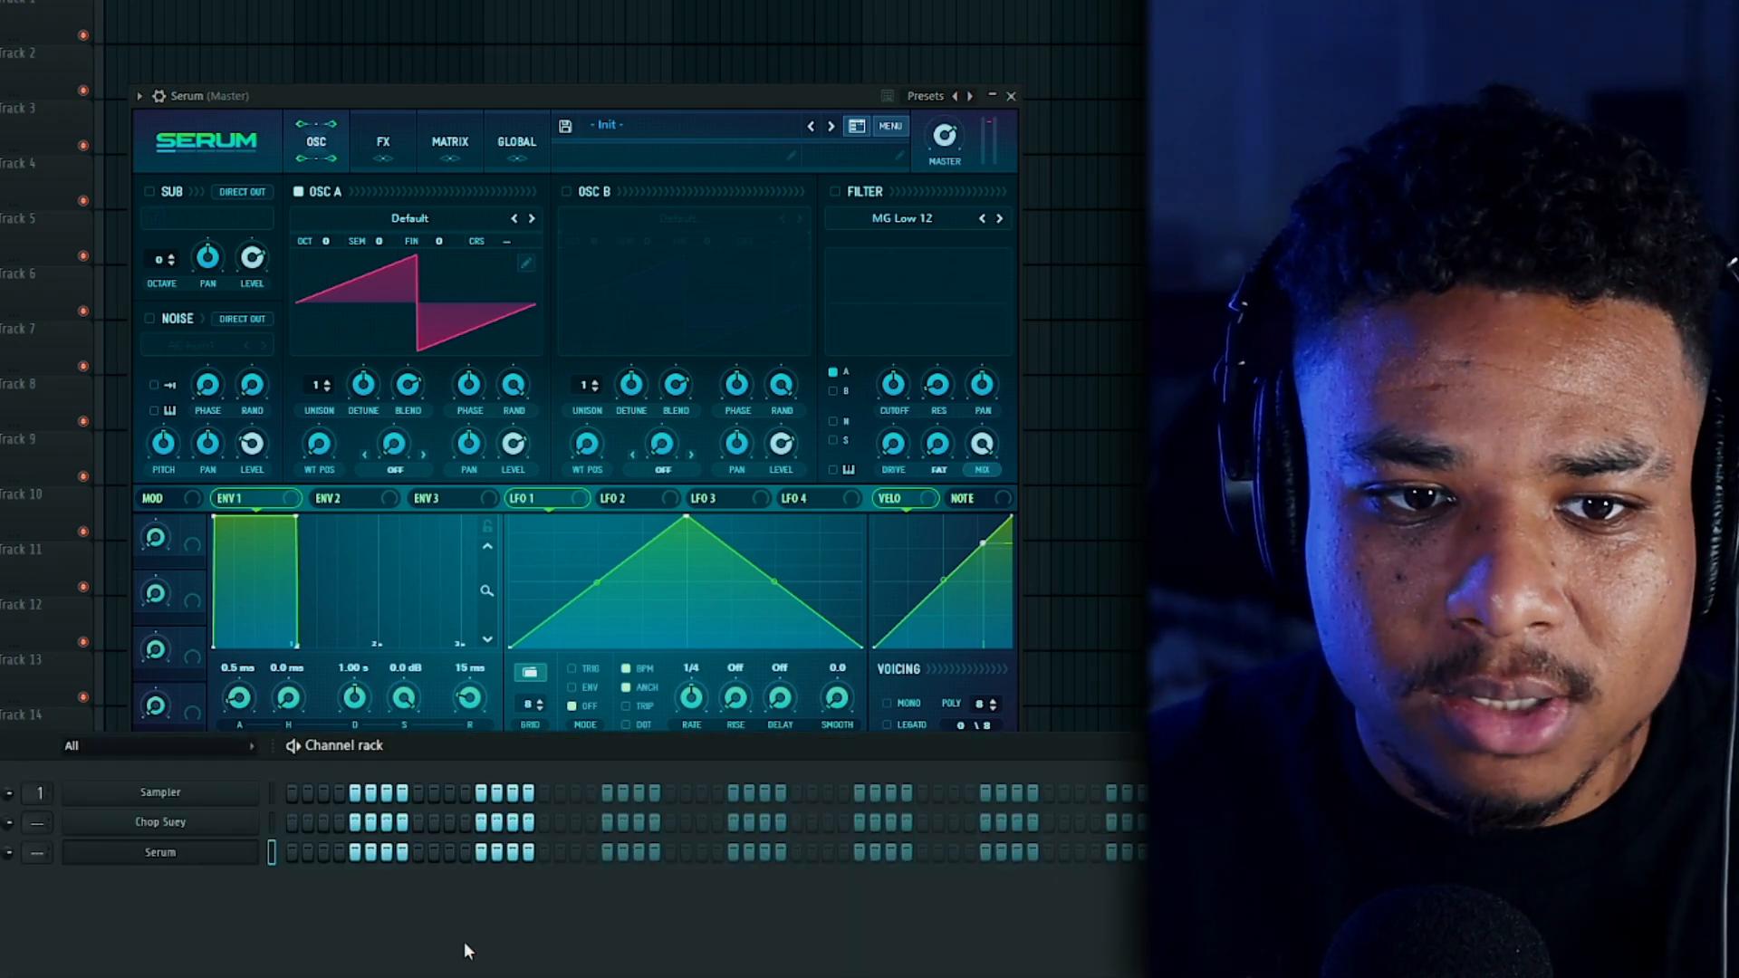
{"action": "right_click", "coordinate": [227, 857]}
{"action": "left_click", "coordinate": [306, 850]}
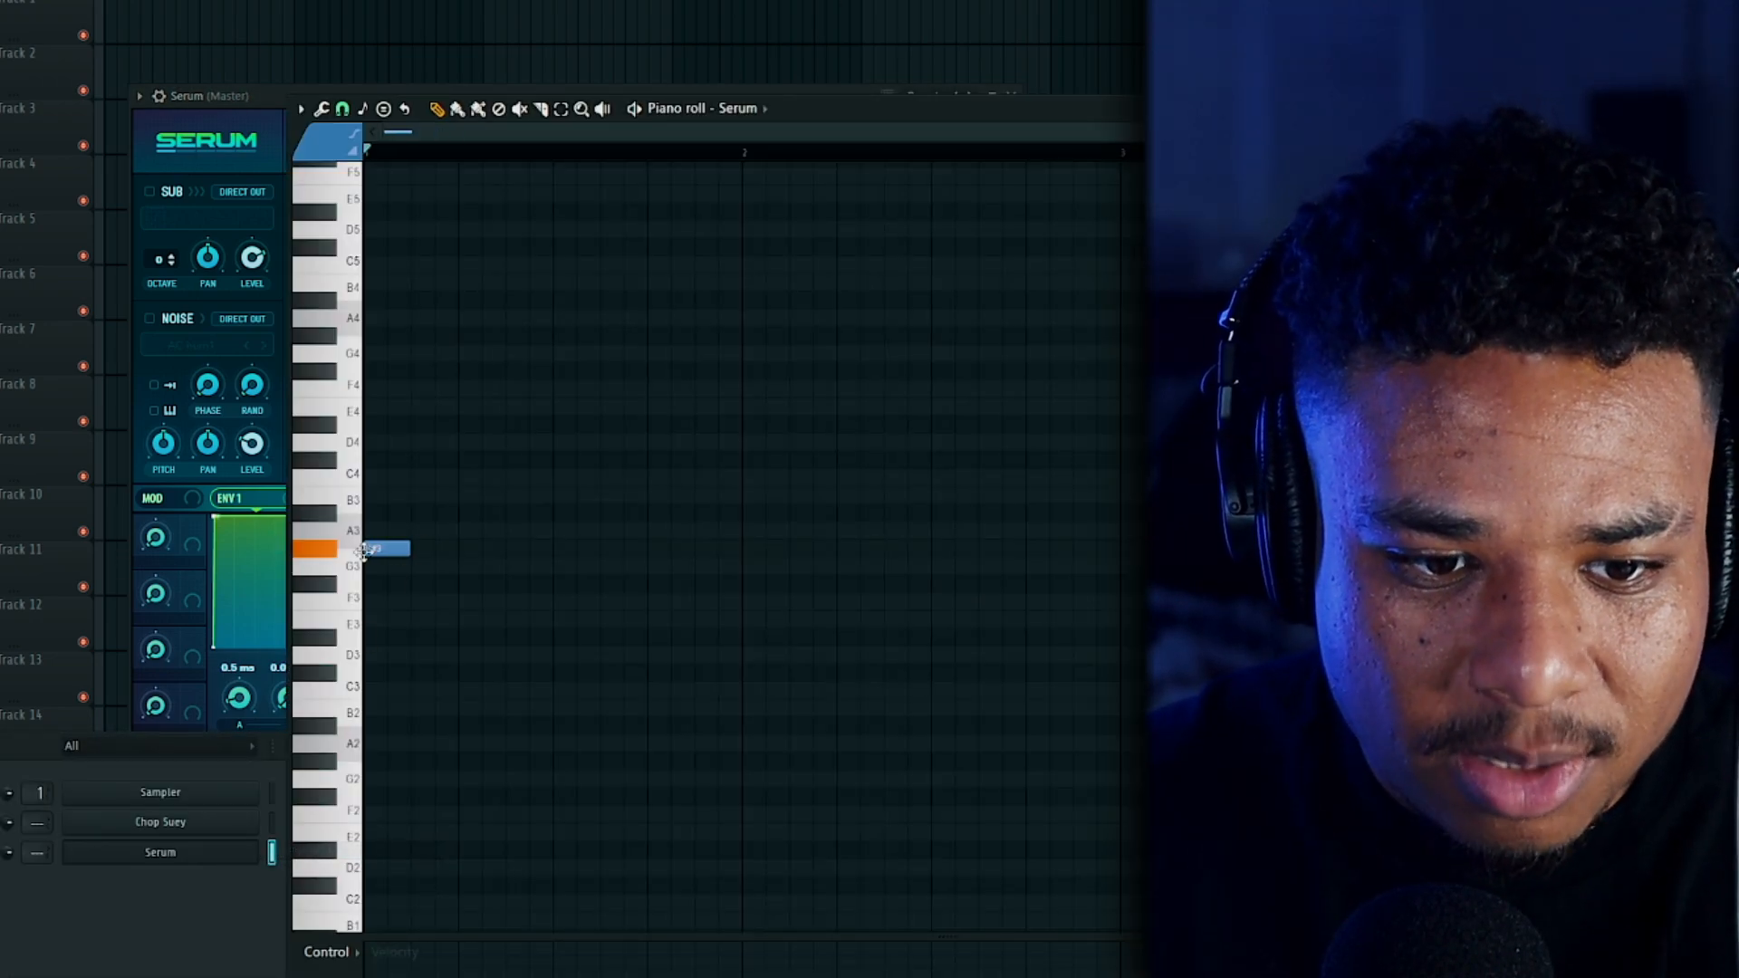
{"action": "left_click_drag", "start_coordinate": [408, 513], "coordinate": [563, 512]}
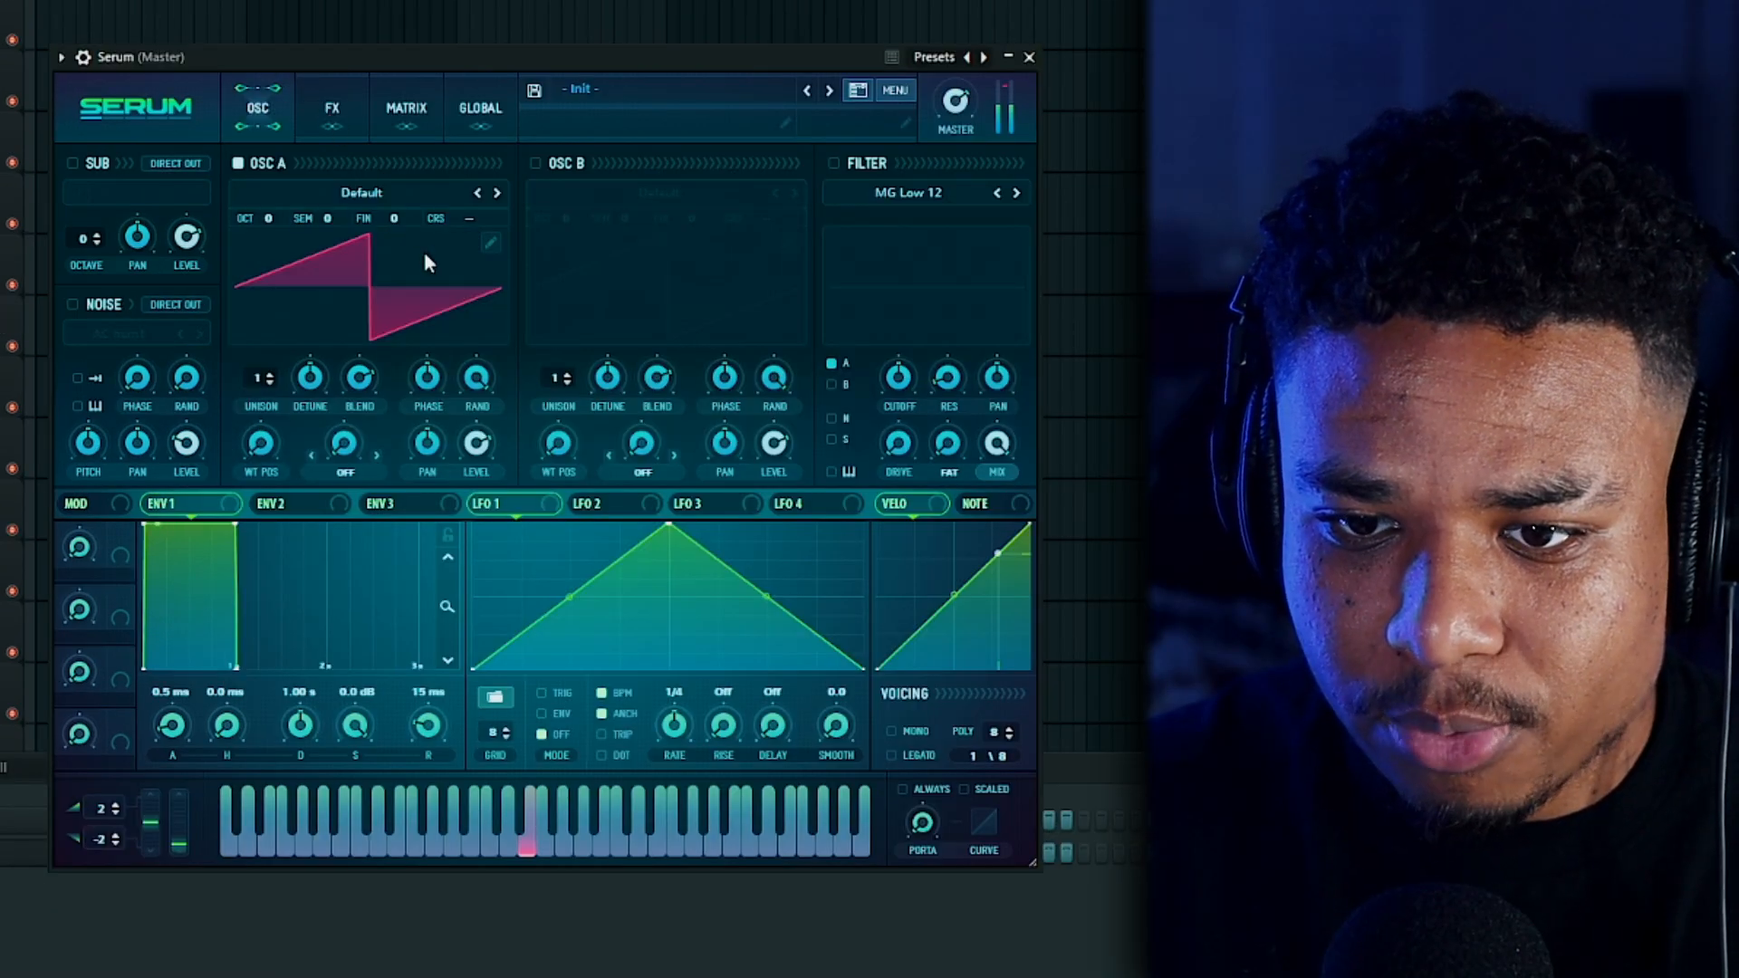
Step: Load the Analog_BD_Sin wavetable into oscillator A and set its octave to -3
{"action": "mouse_move", "coordinate": [572, 267]}
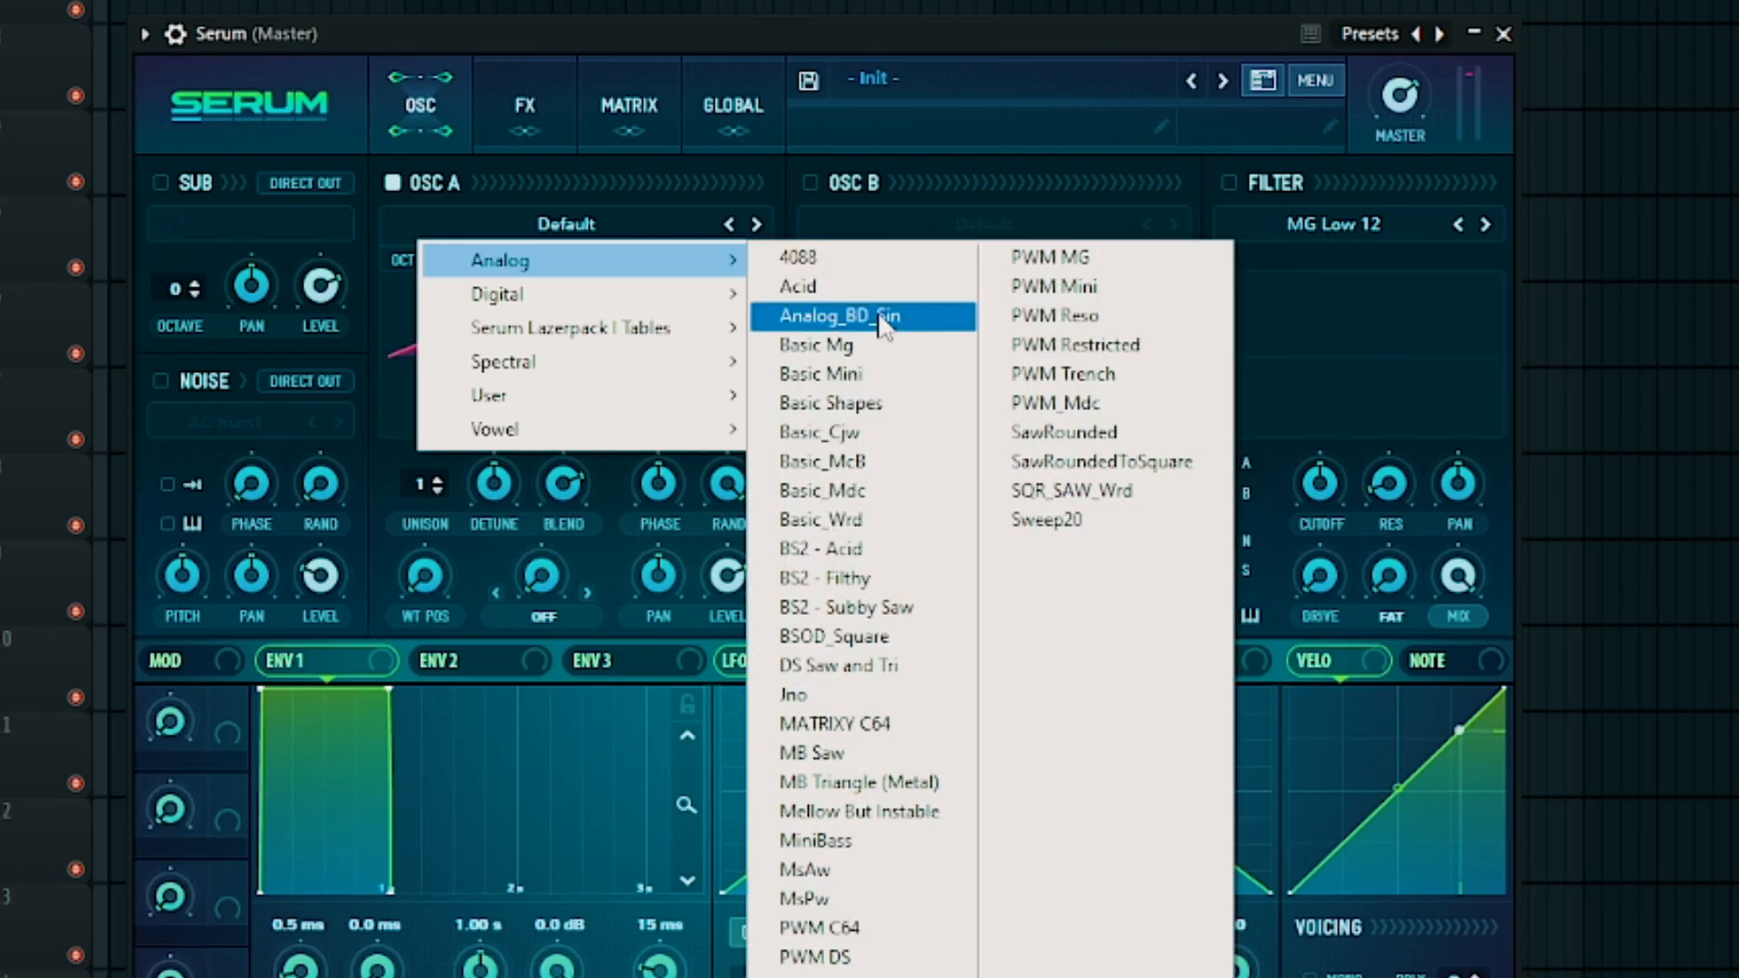
{"action": "left_click", "coordinate": [880, 319]}
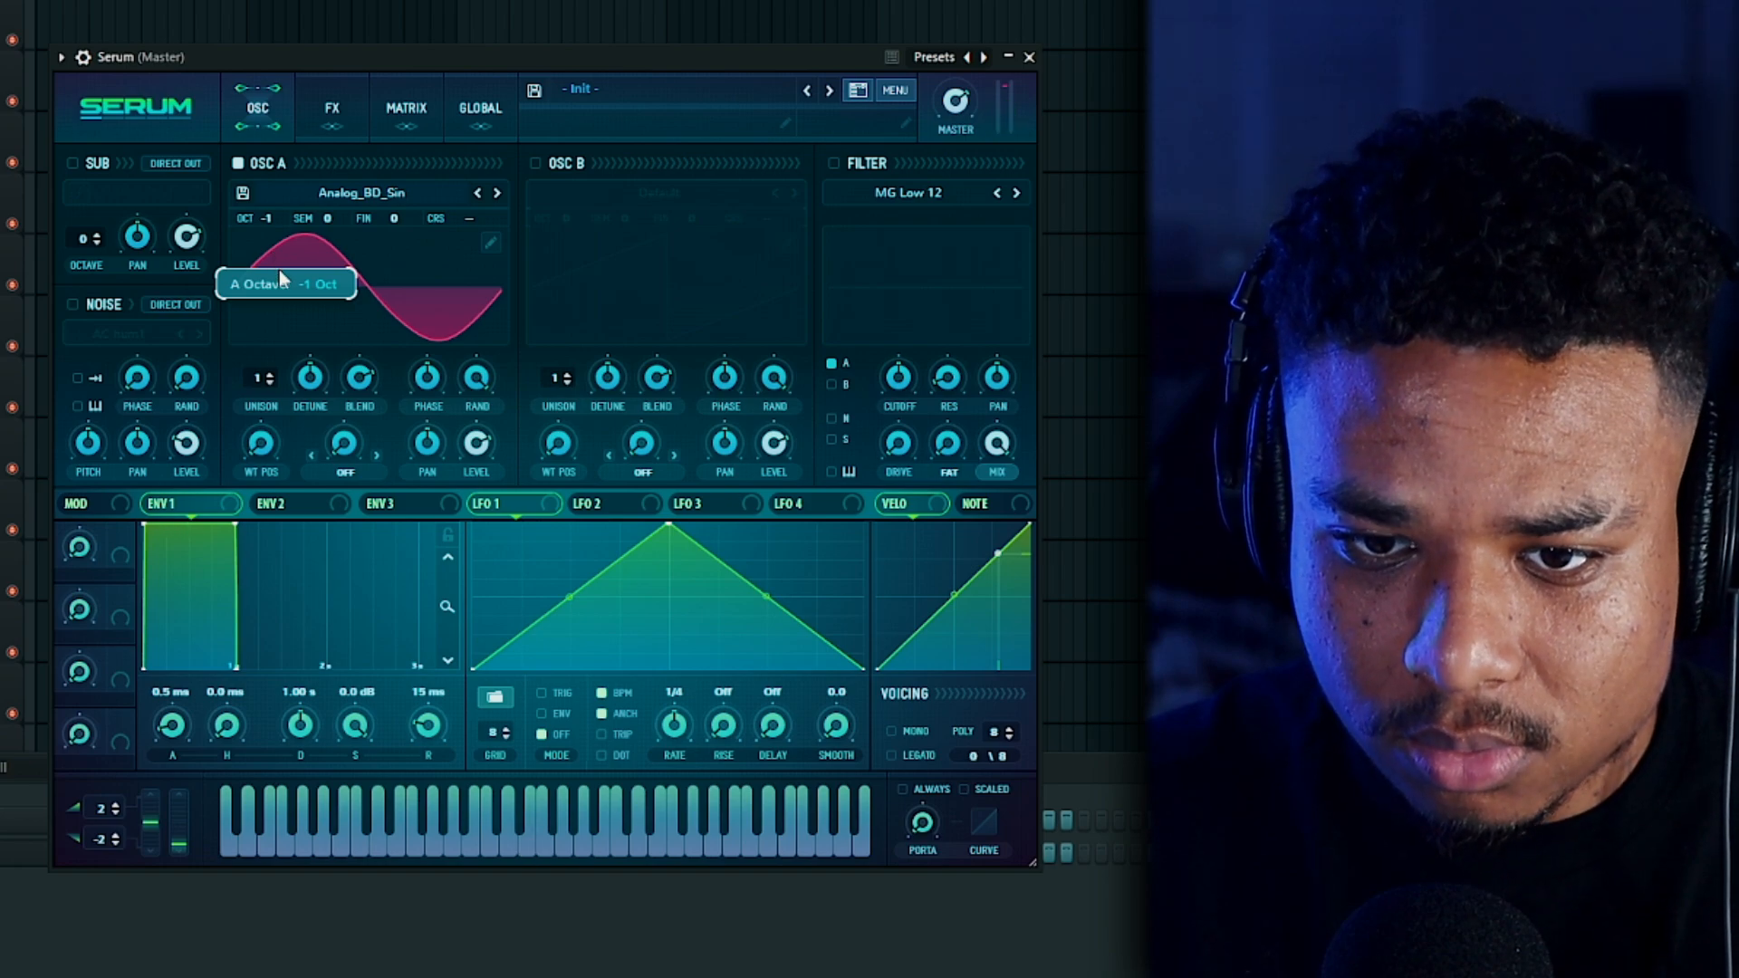
{"action": "left_click_drag", "start_coordinate": [267, 219], "coordinate": [274, 261]}
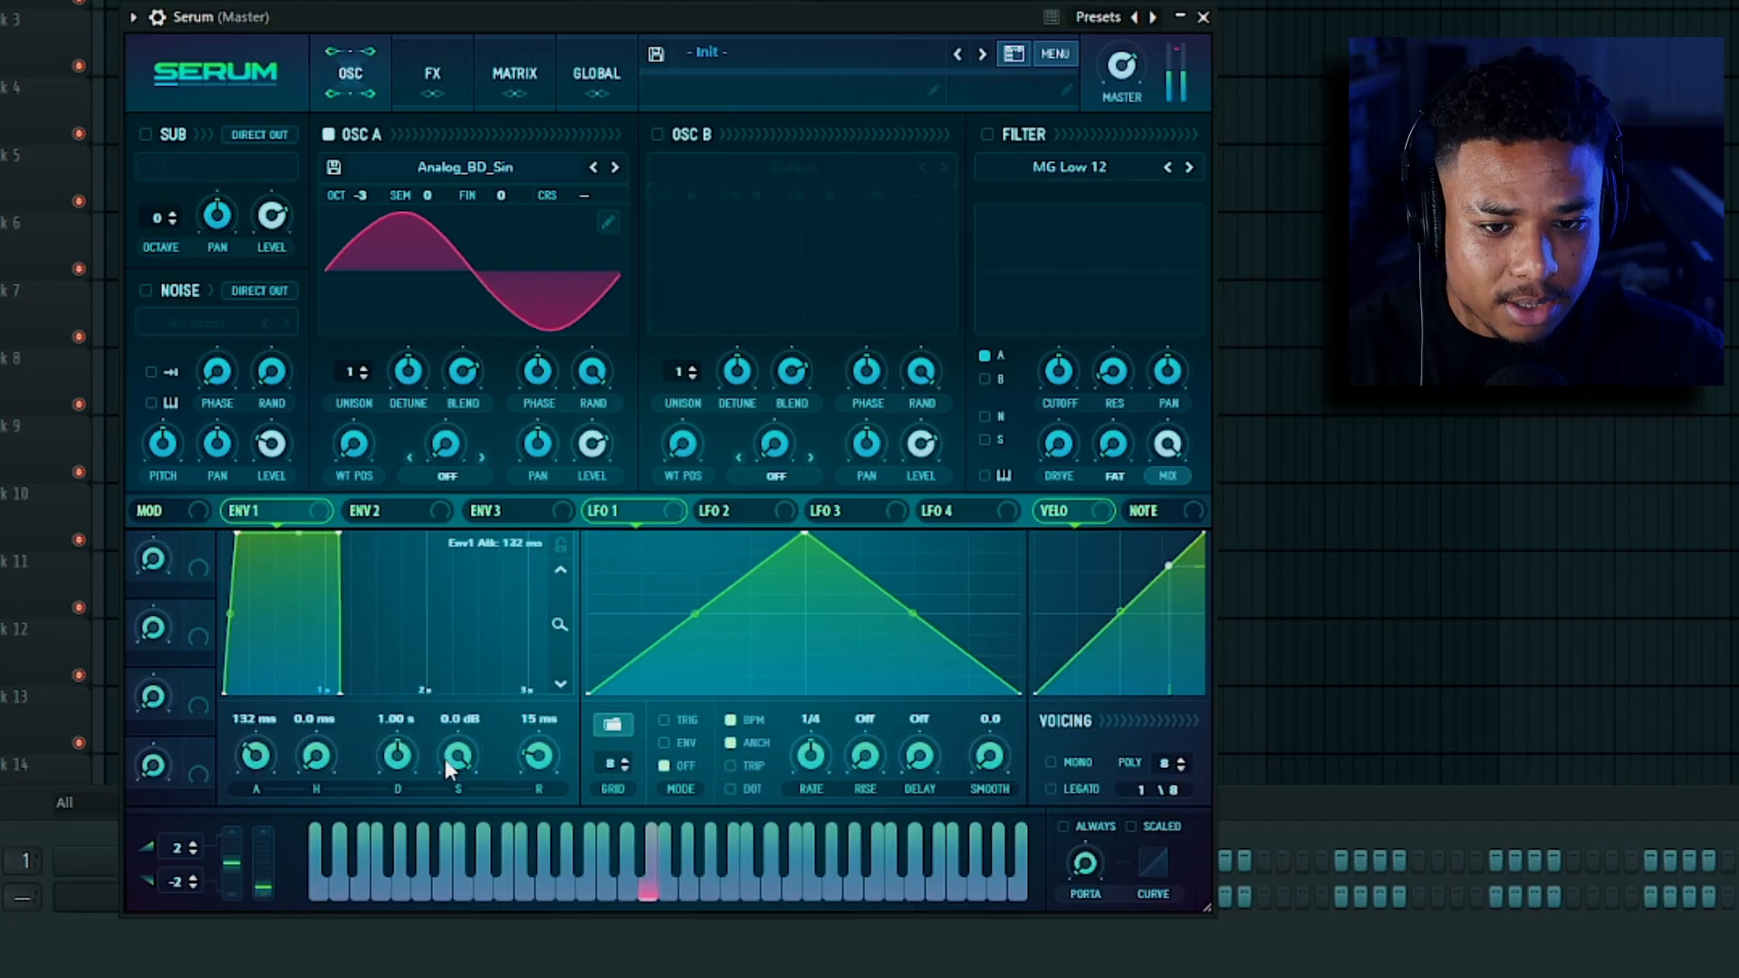
Step: Set envelope 1's decay to 2.89 s and its sustain to -8.6 dB
{"action": "left_click_drag", "start_coordinate": [405, 761], "coordinate": [404, 727]}
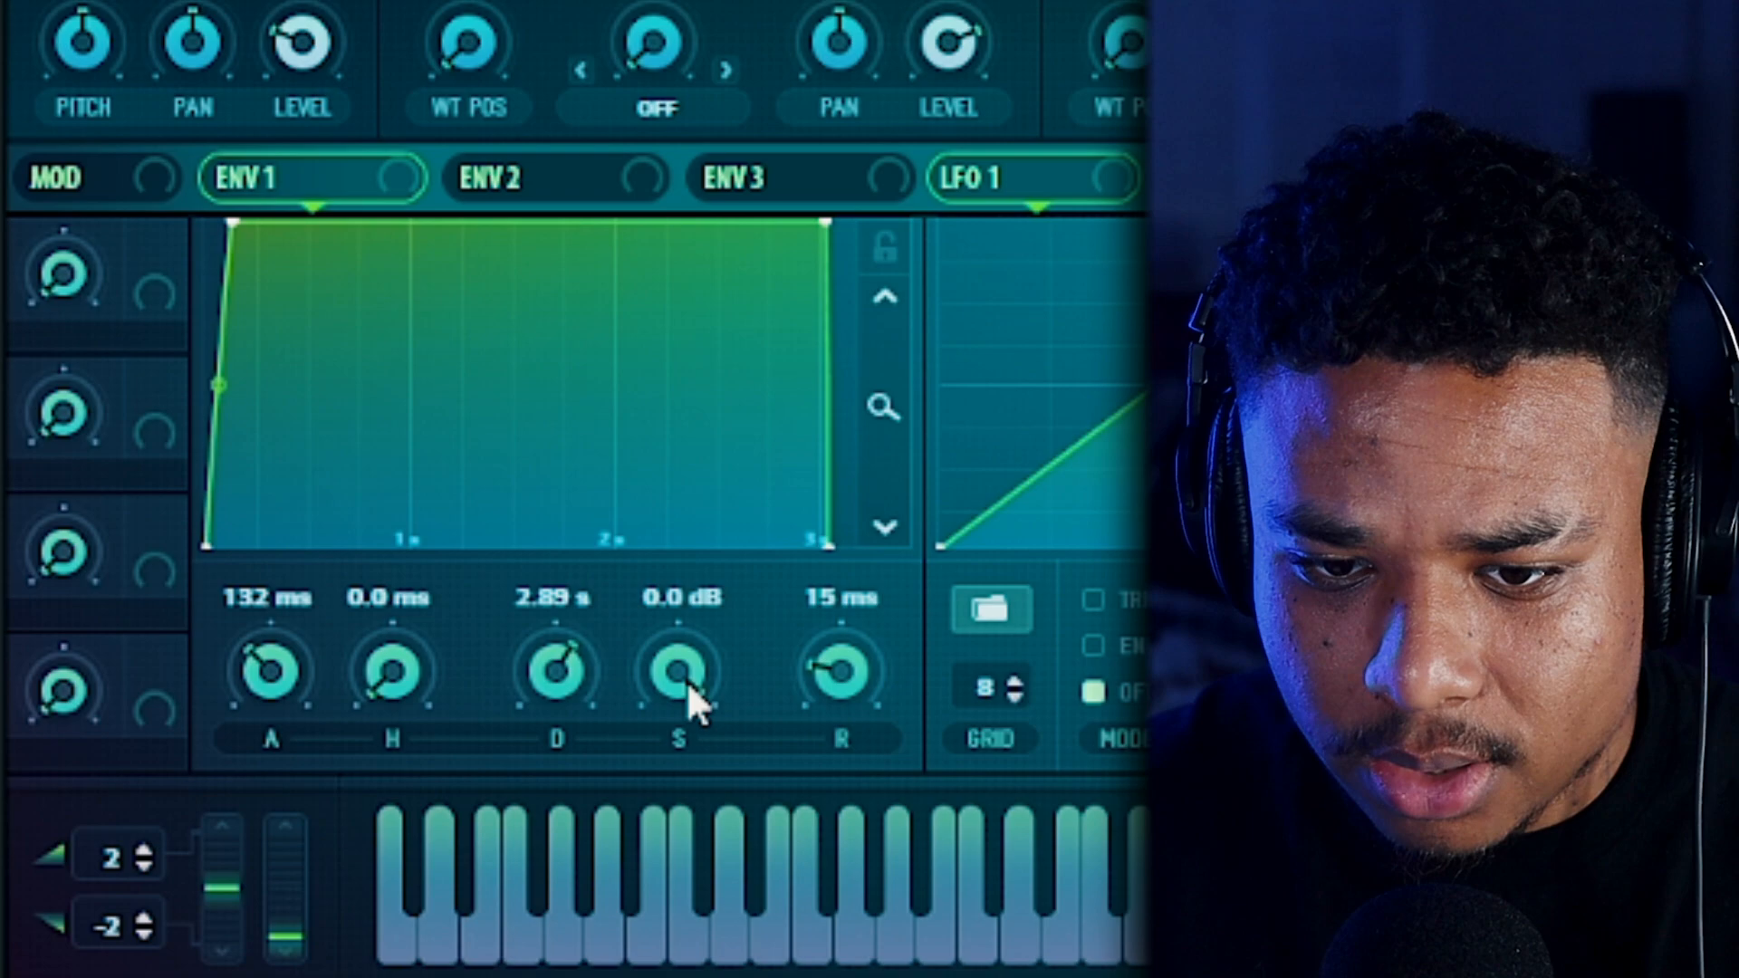
{"action": "left_click_drag", "start_coordinate": [687, 681], "coordinate": [722, 977]}
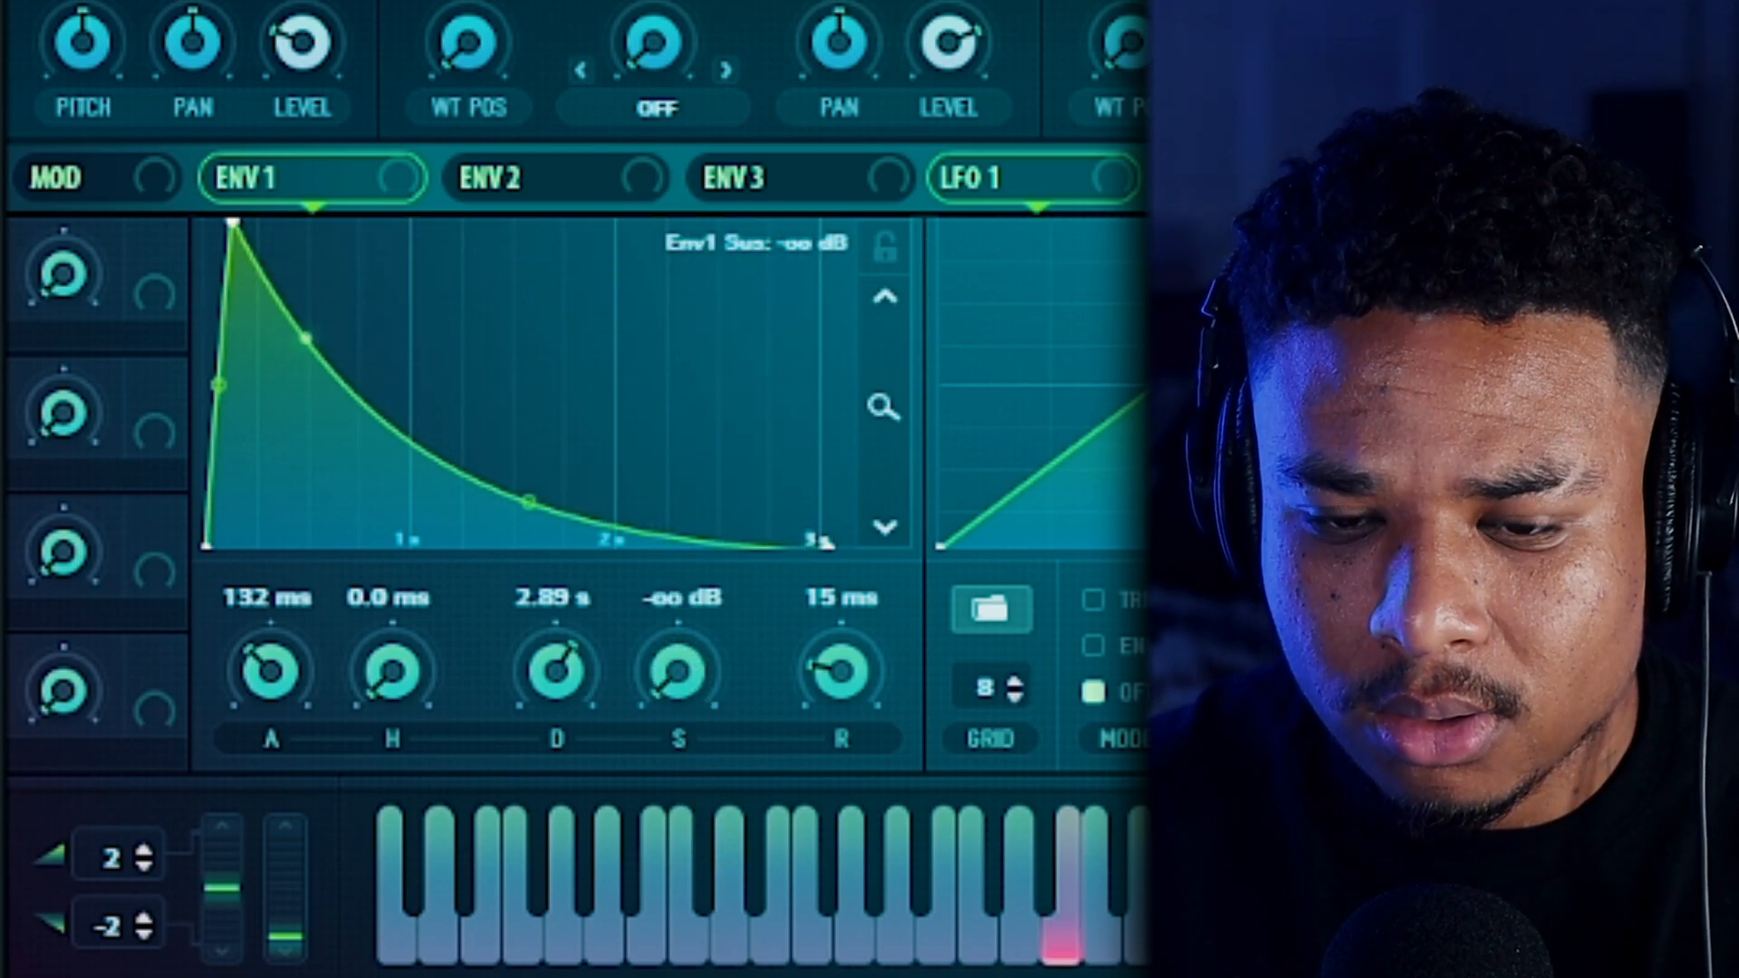
{"action": "left_click_drag", "start_coordinate": [654, 699], "coordinate": [657, 340]}
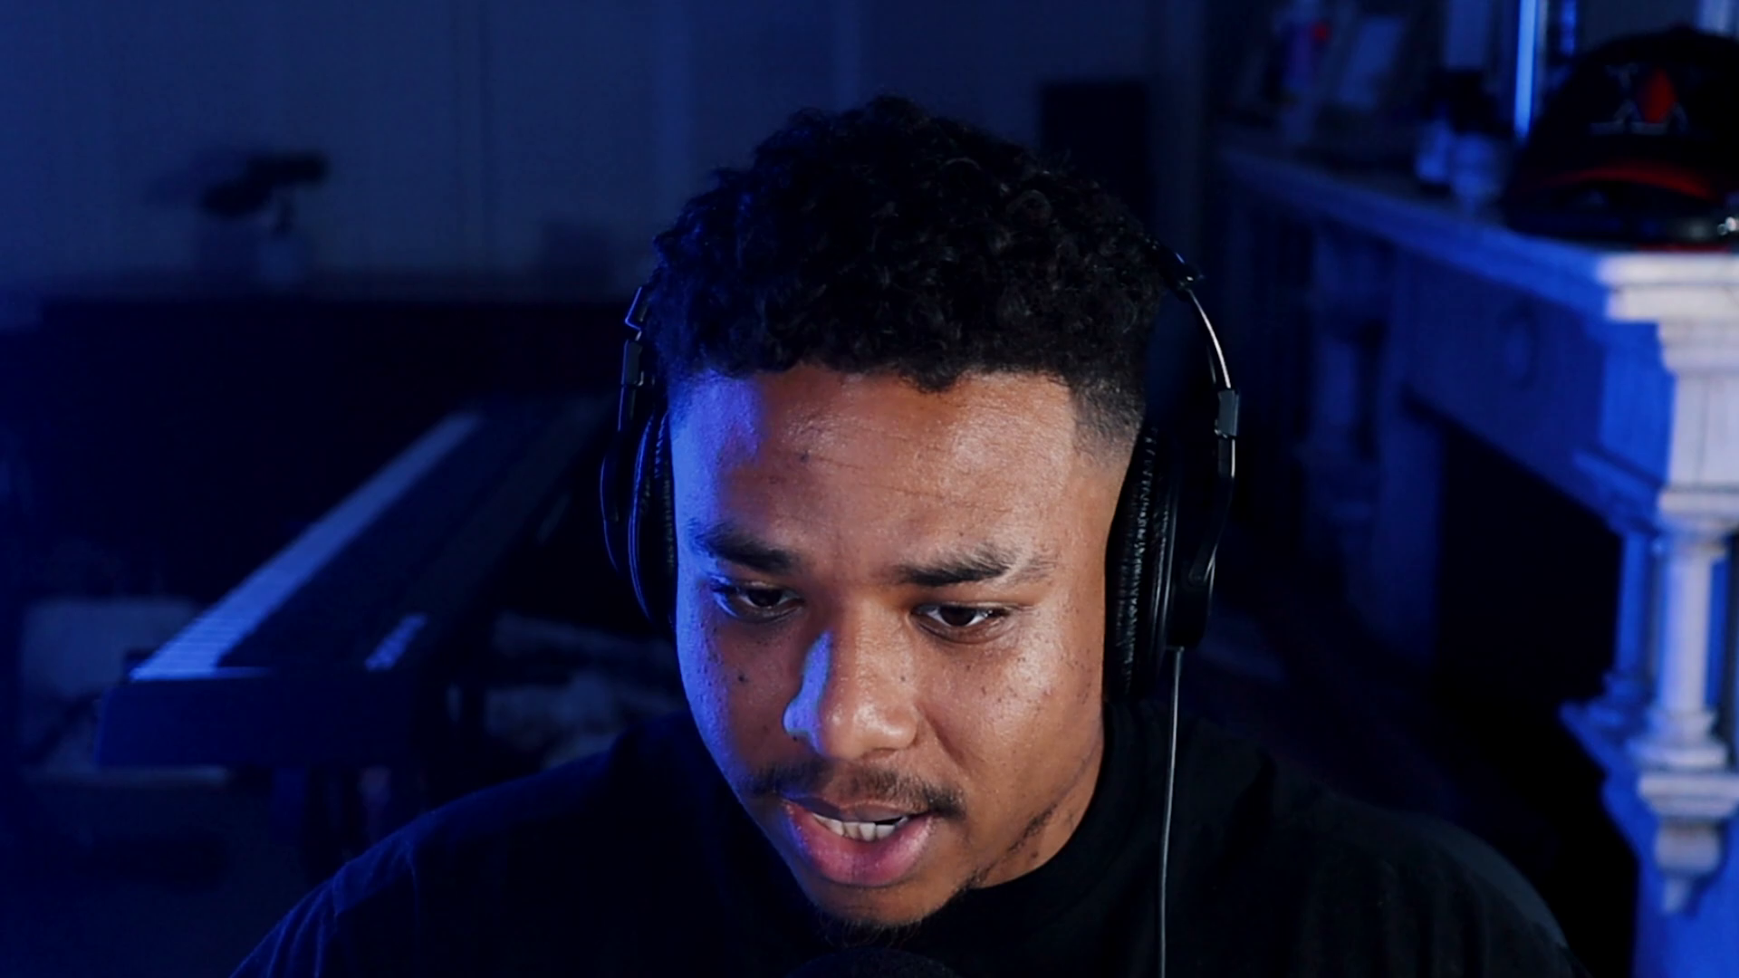
Step: Turn on oscillator B at octave -3 and load the Fred_Likes_Bass vowel wavetable into it
{"action": "left_click", "coordinate": [700, 162]}
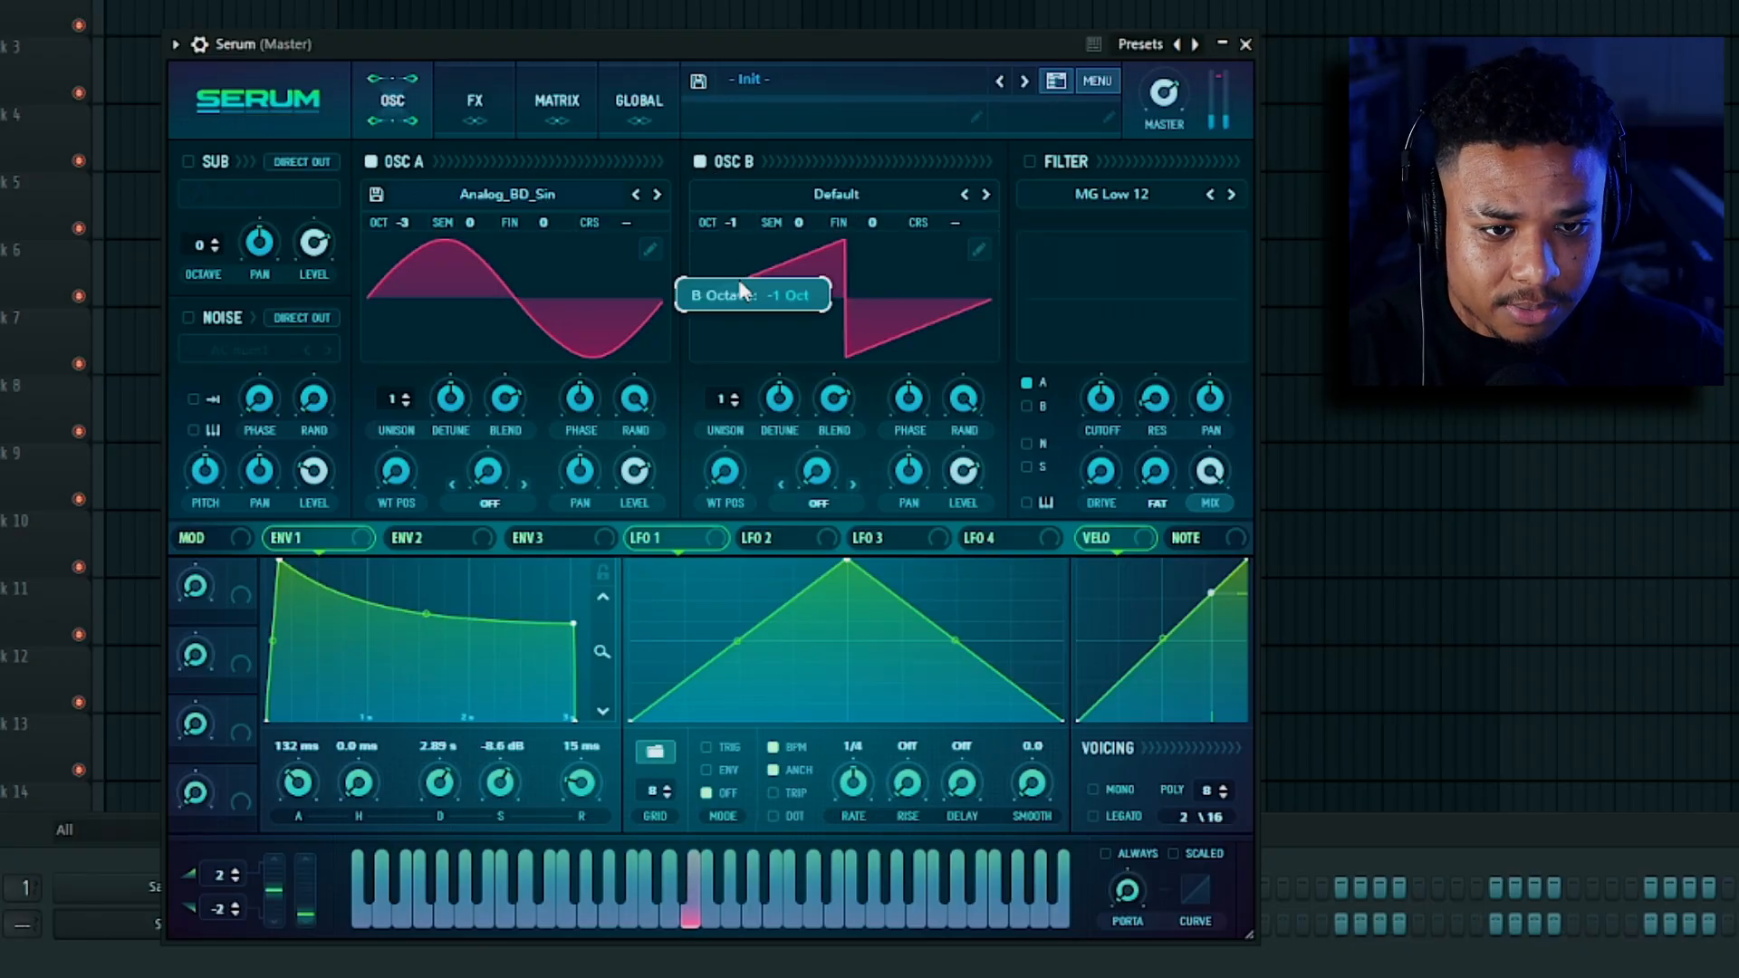
{"action": "left_click_drag", "start_coordinate": [748, 308], "coordinate": [765, 360]}
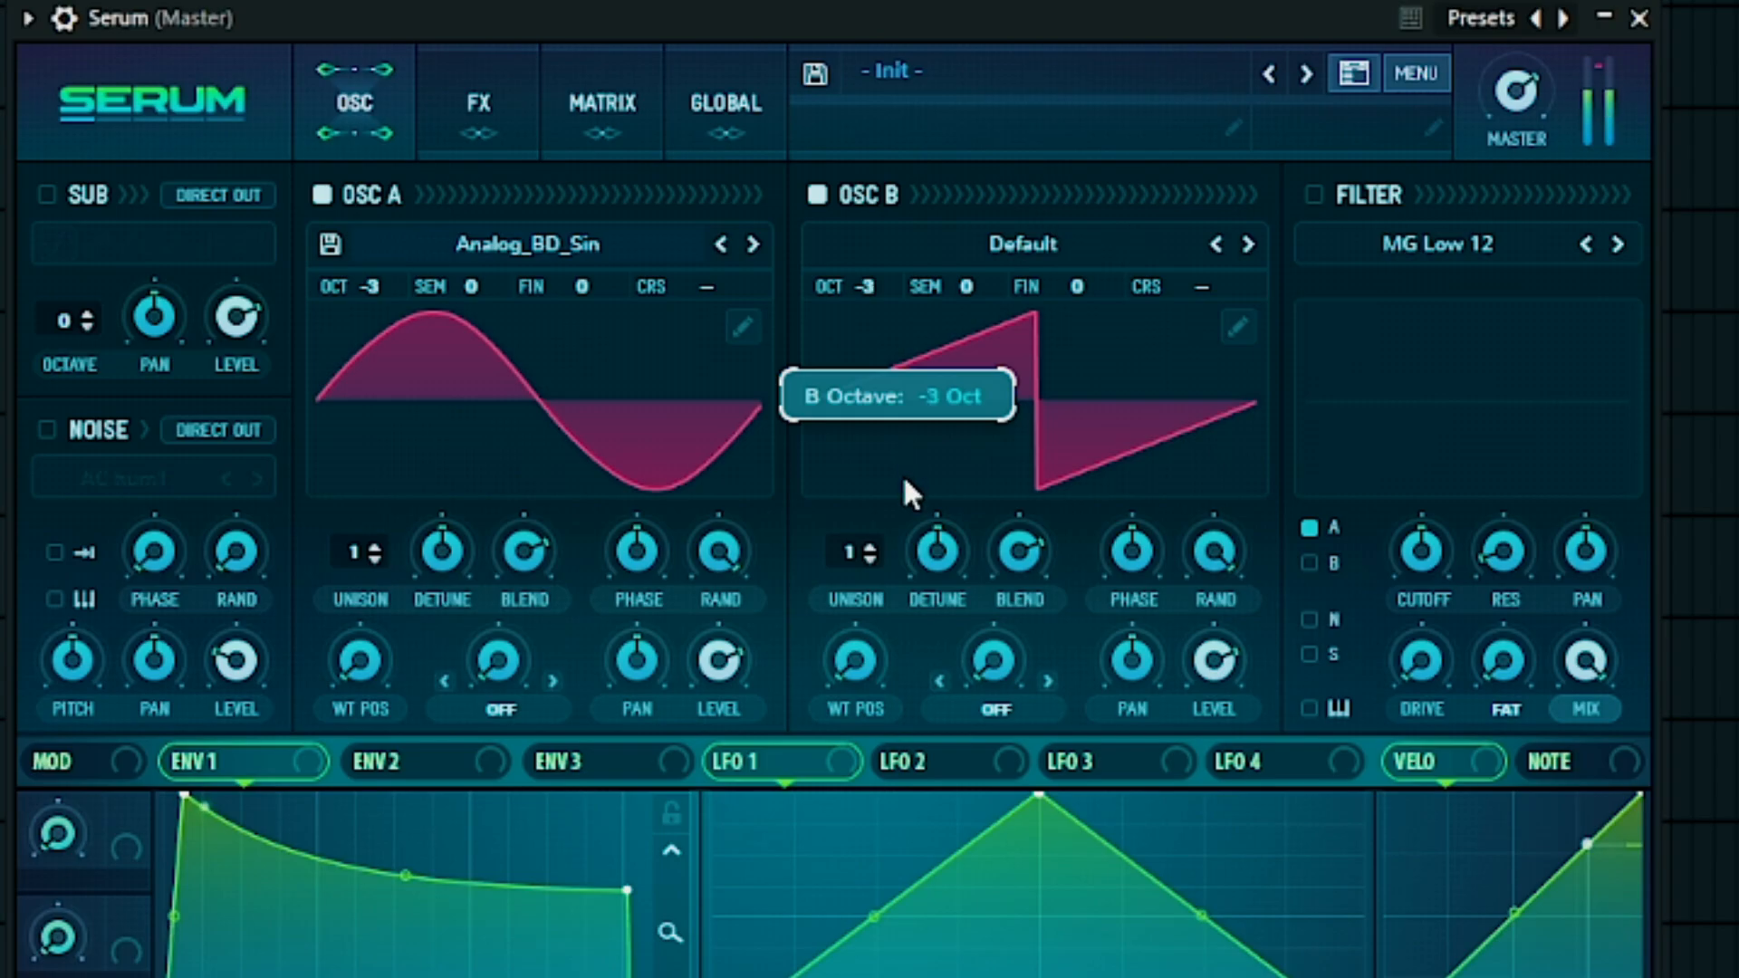
{"action": "left_click", "coordinate": [1025, 243]}
{"action": "mouse_move", "coordinate": [1051, 475]}
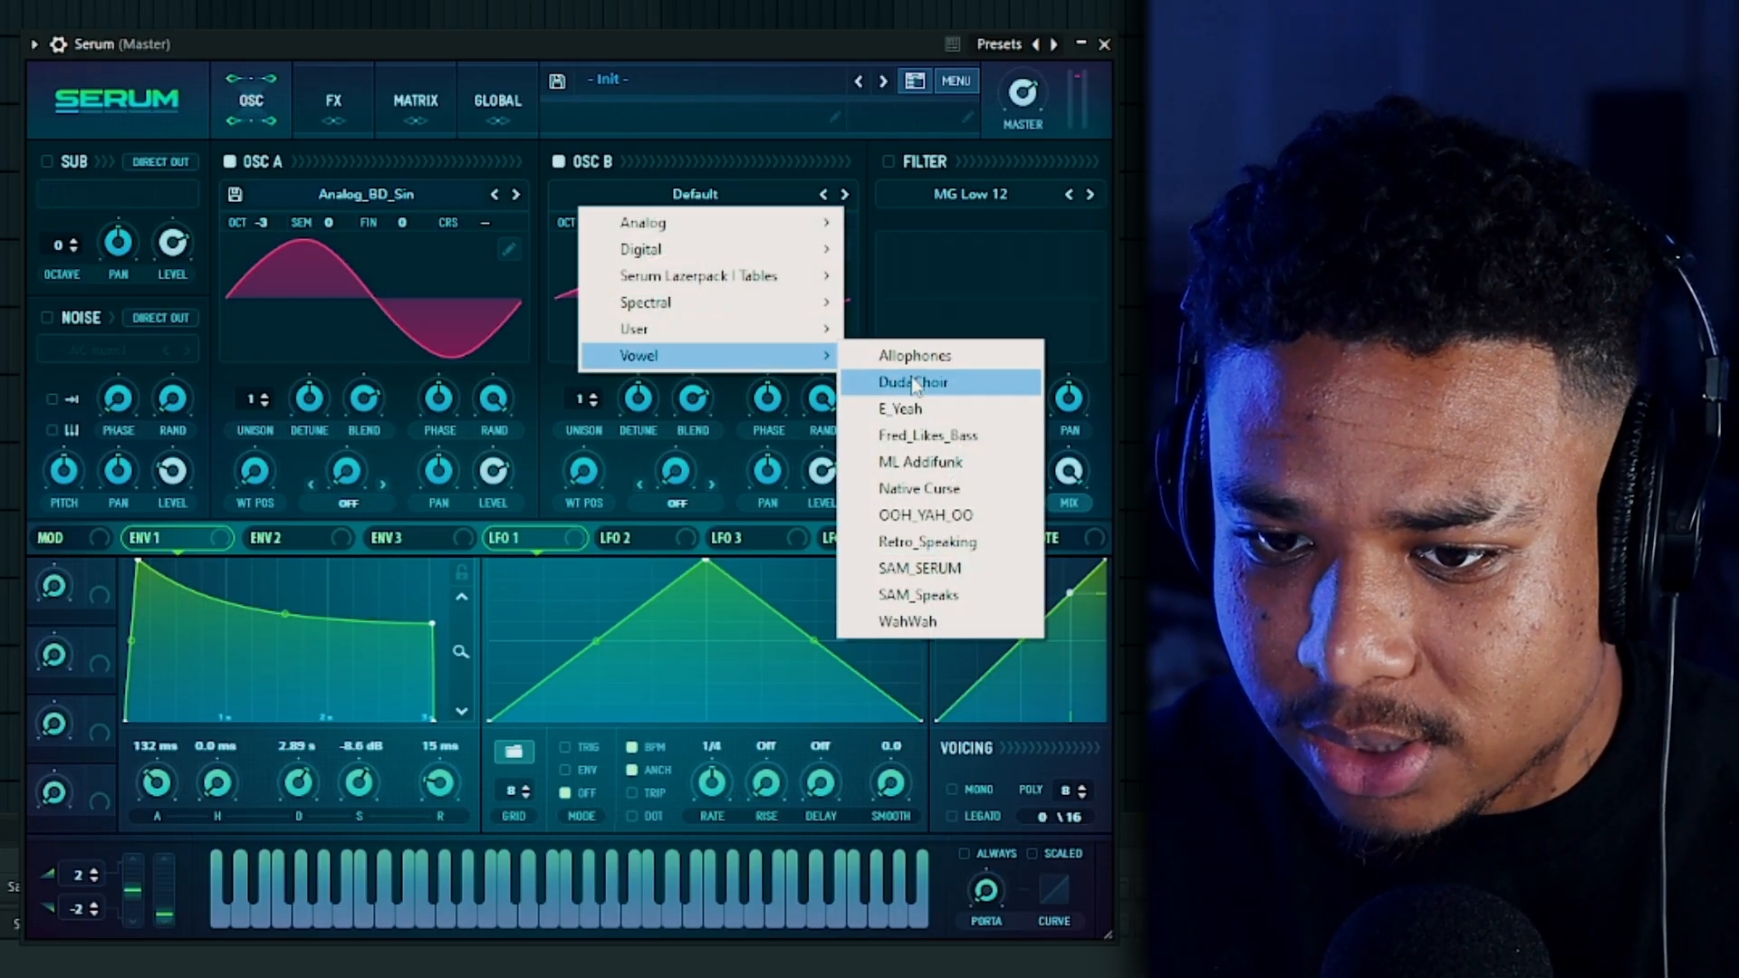
{"action": "left_click", "coordinate": [1347, 525]}
{"action": "left_click", "coordinate": [1130, 182]}
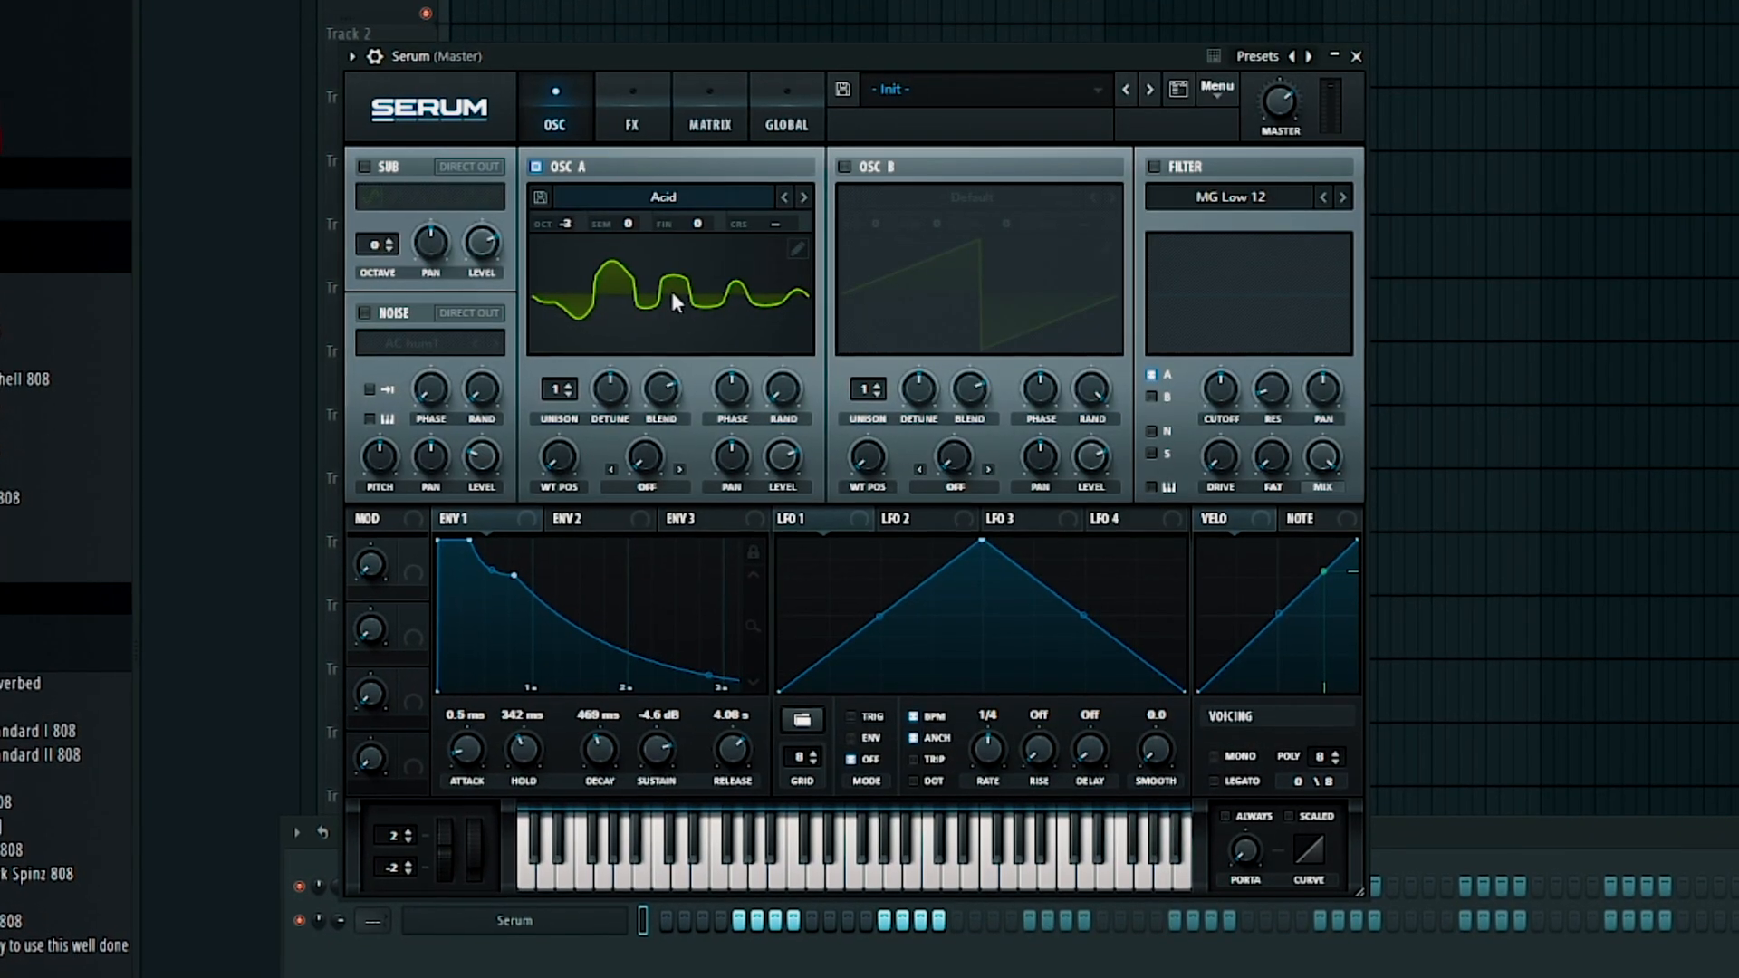
Step: Show oscillator A's Acid wavetable in the 3D view and sweep its wavetable position
{"action": "left_click", "coordinate": [671, 291]}
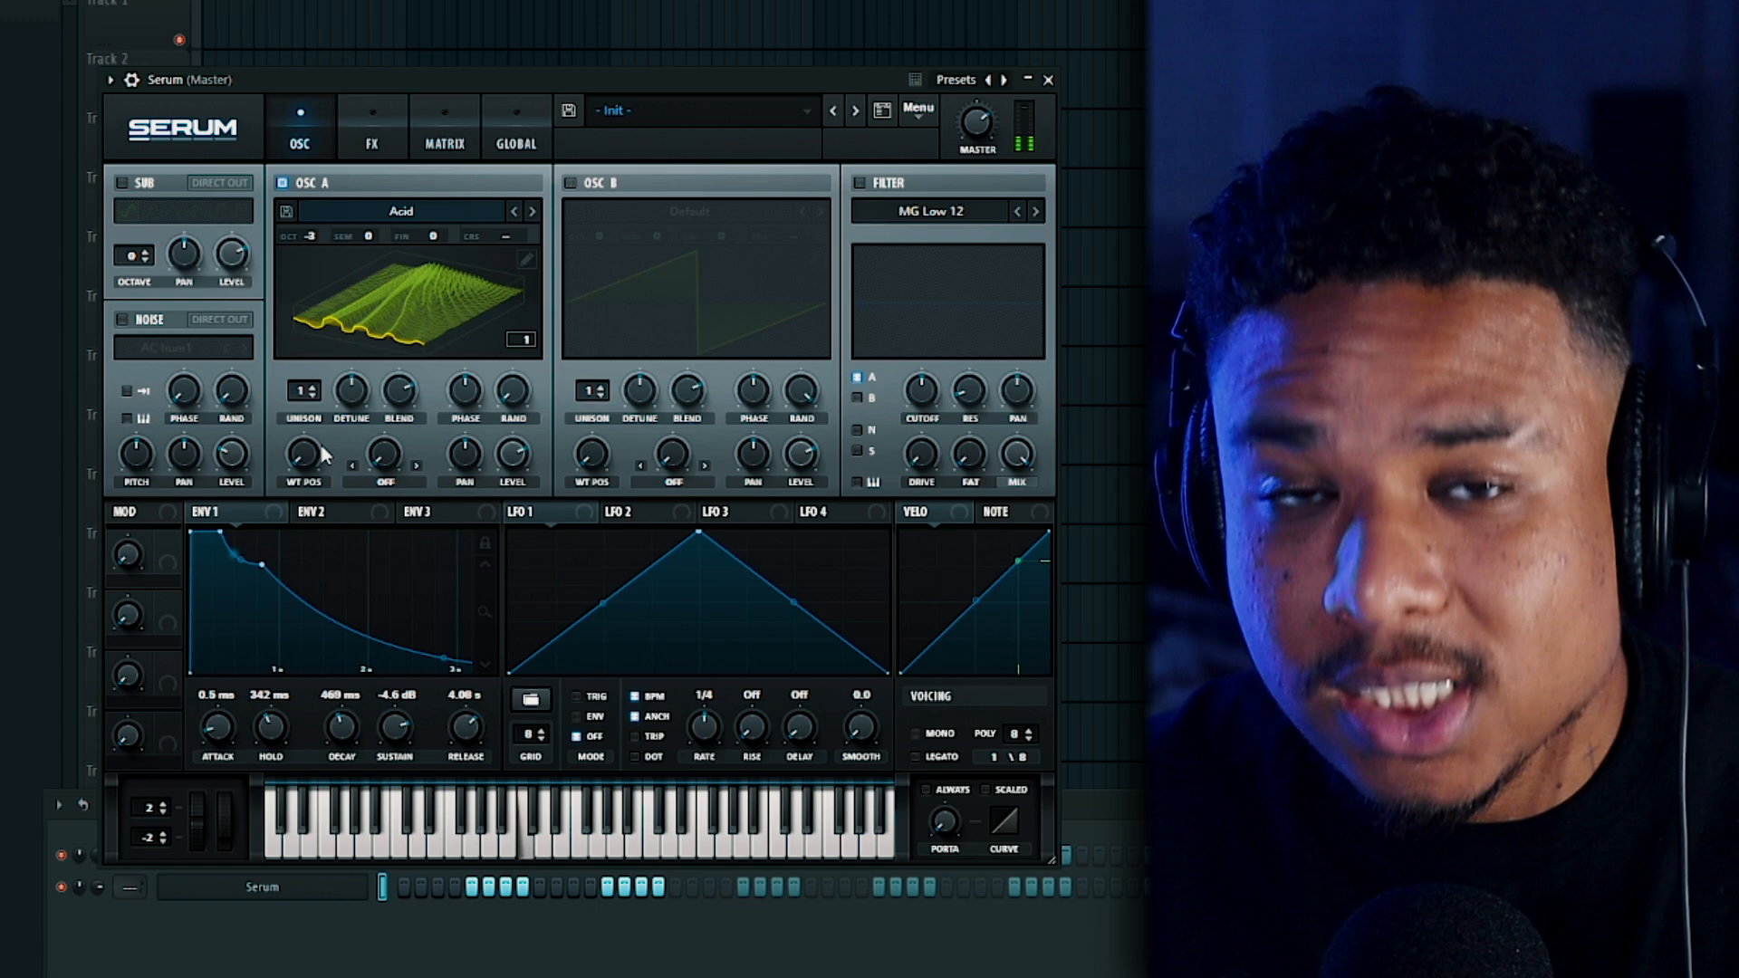
{"action": "left_click_drag", "start_coordinate": [306, 455], "coordinate": [349, 417]}
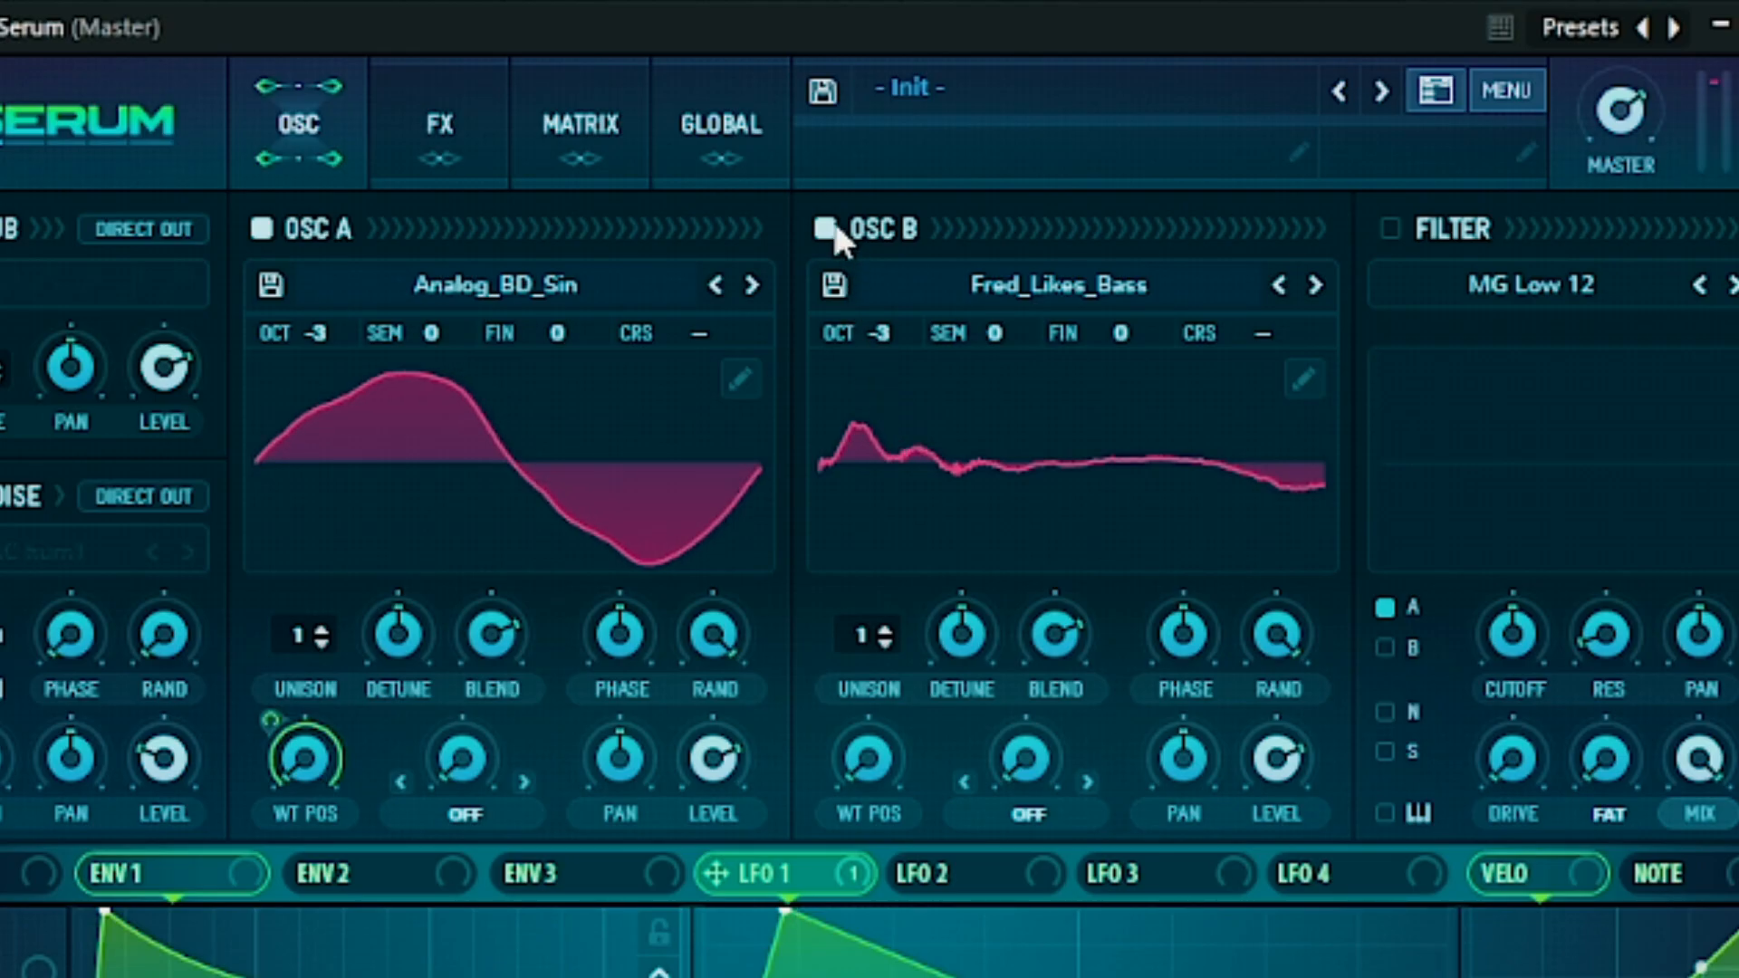
Step: Turn off oscillator B and set LFO 1 to trigger mode with a 2 bar rate
{"action": "left_click", "coordinate": [829, 228]}
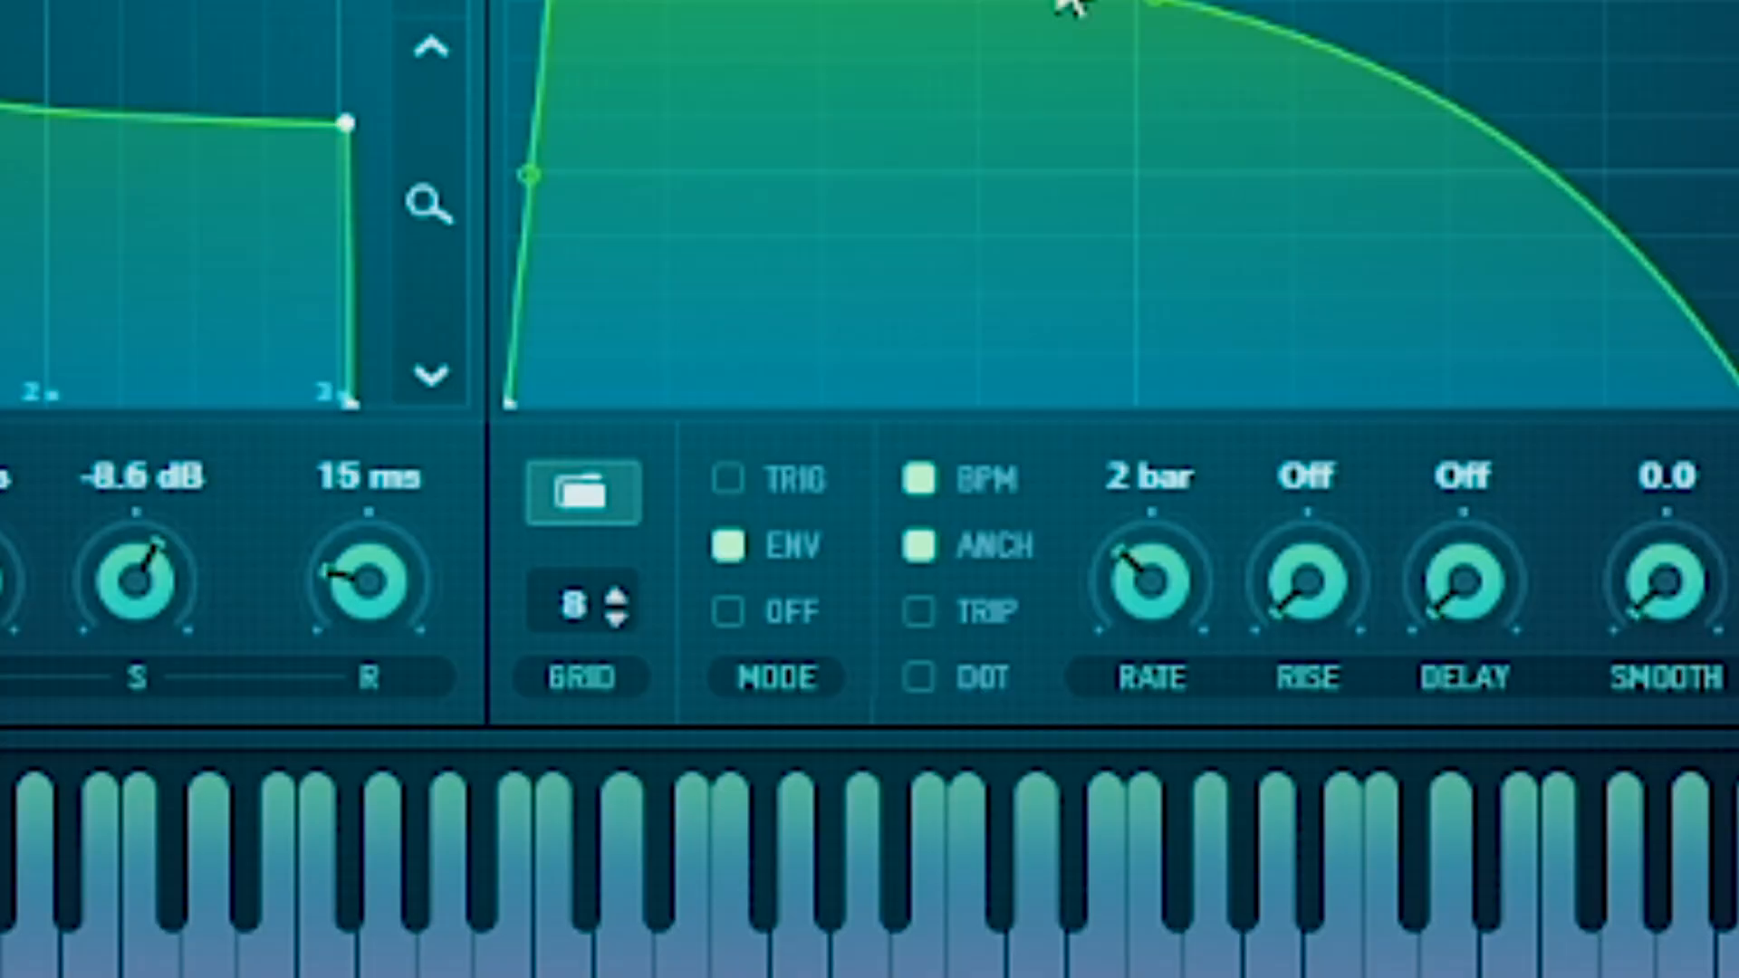
{"action": "left_click", "coordinate": [726, 481]}
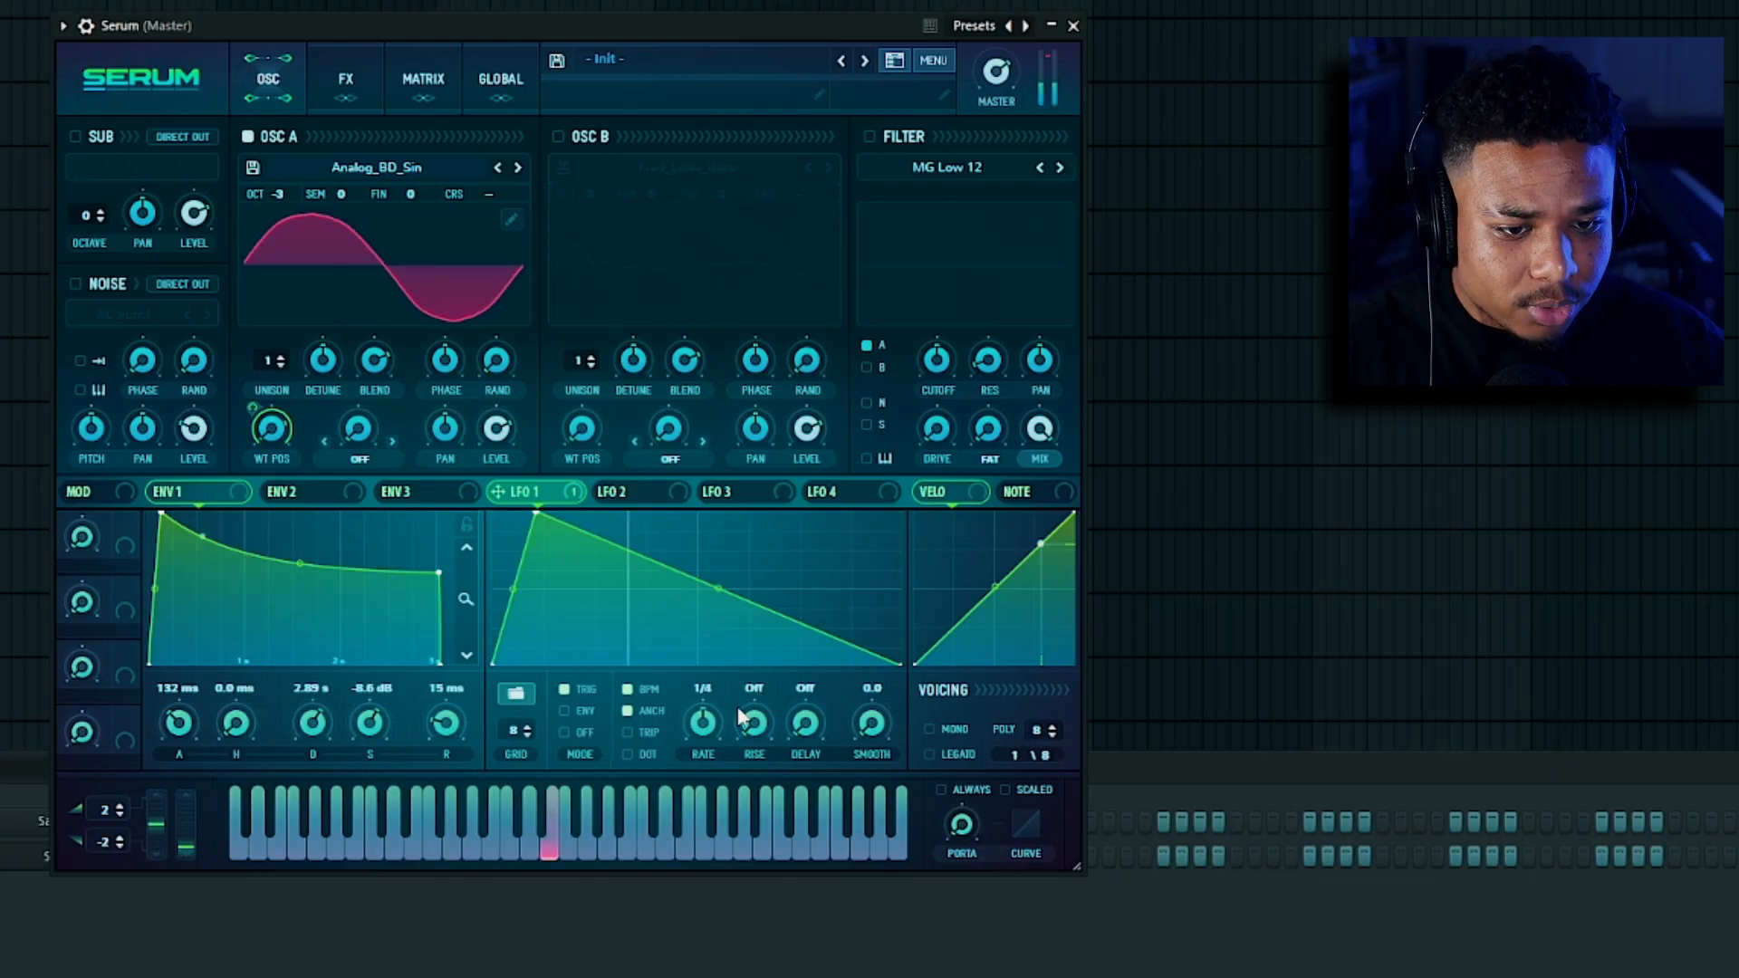
{"action": "left_click_drag", "start_coordinate": [703, 744], "coordinate": [703, 764]}
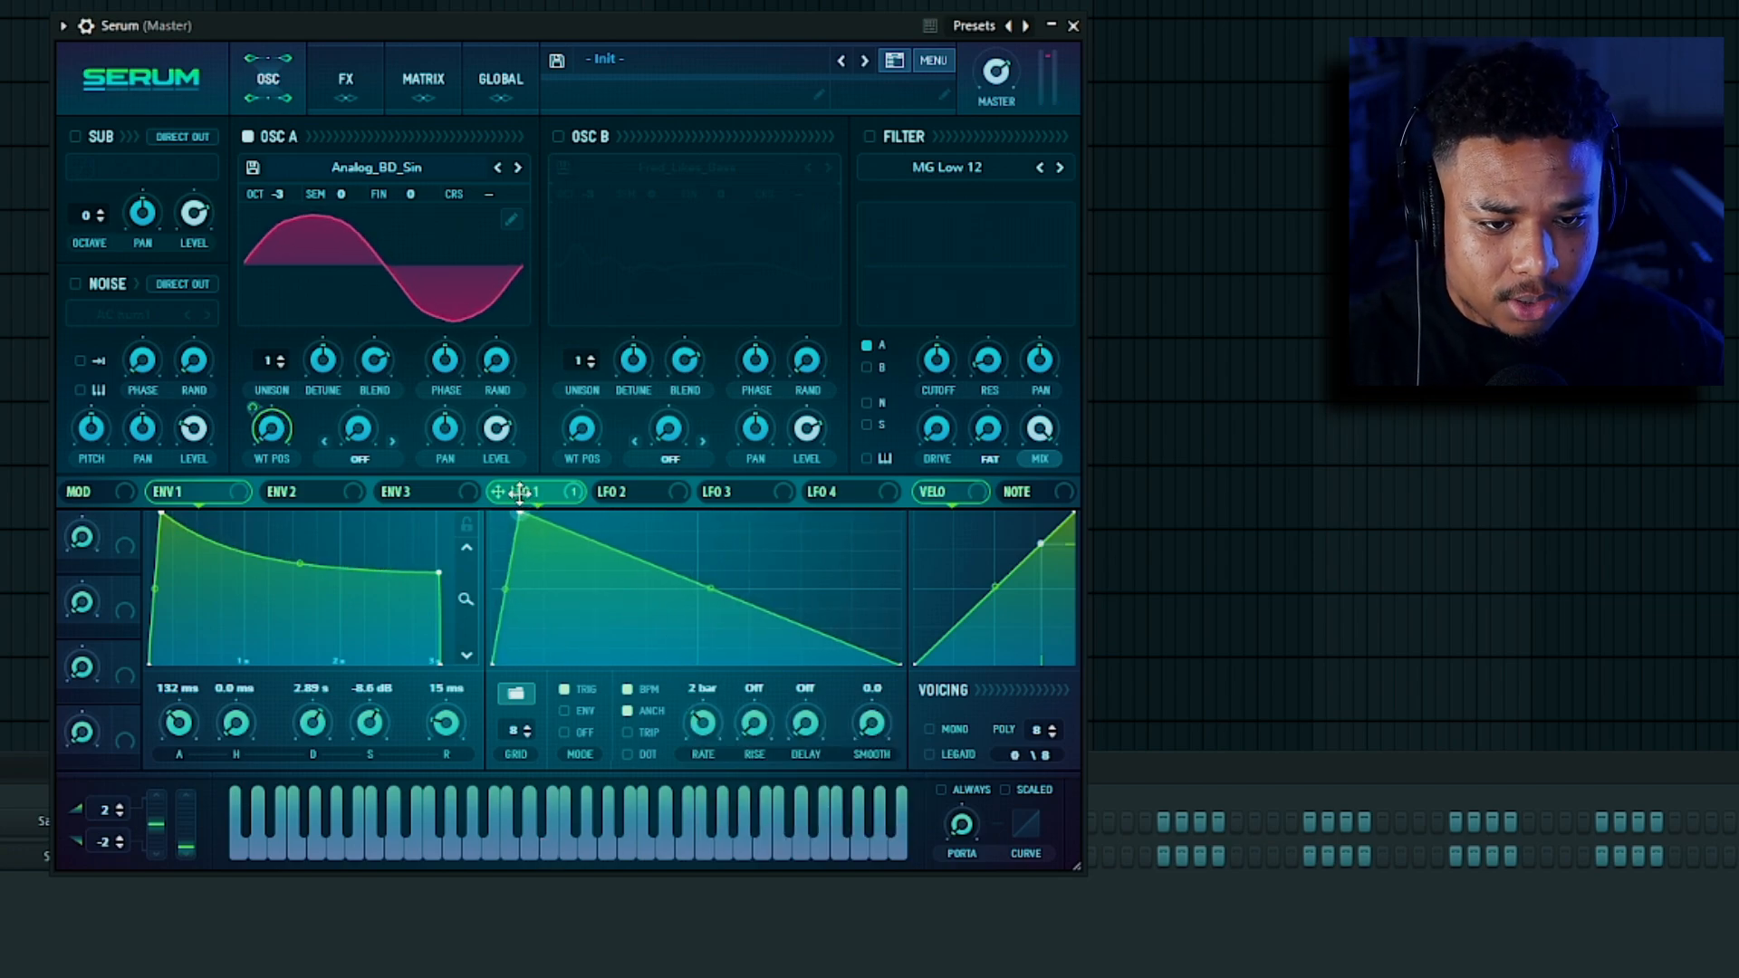
Step: Move LFO 1's peak closer to the start and bow its falling slope outward
{"action": "mouse_move", "coordinate": [522, 490]}
{"action": "left_mouse_down"}
{"action": "mouse_move", "coordinate": [538, 490]}
{"action": "mouse_move", "coordinate": [513, 478]}
{"action": "left_mouse_up"}
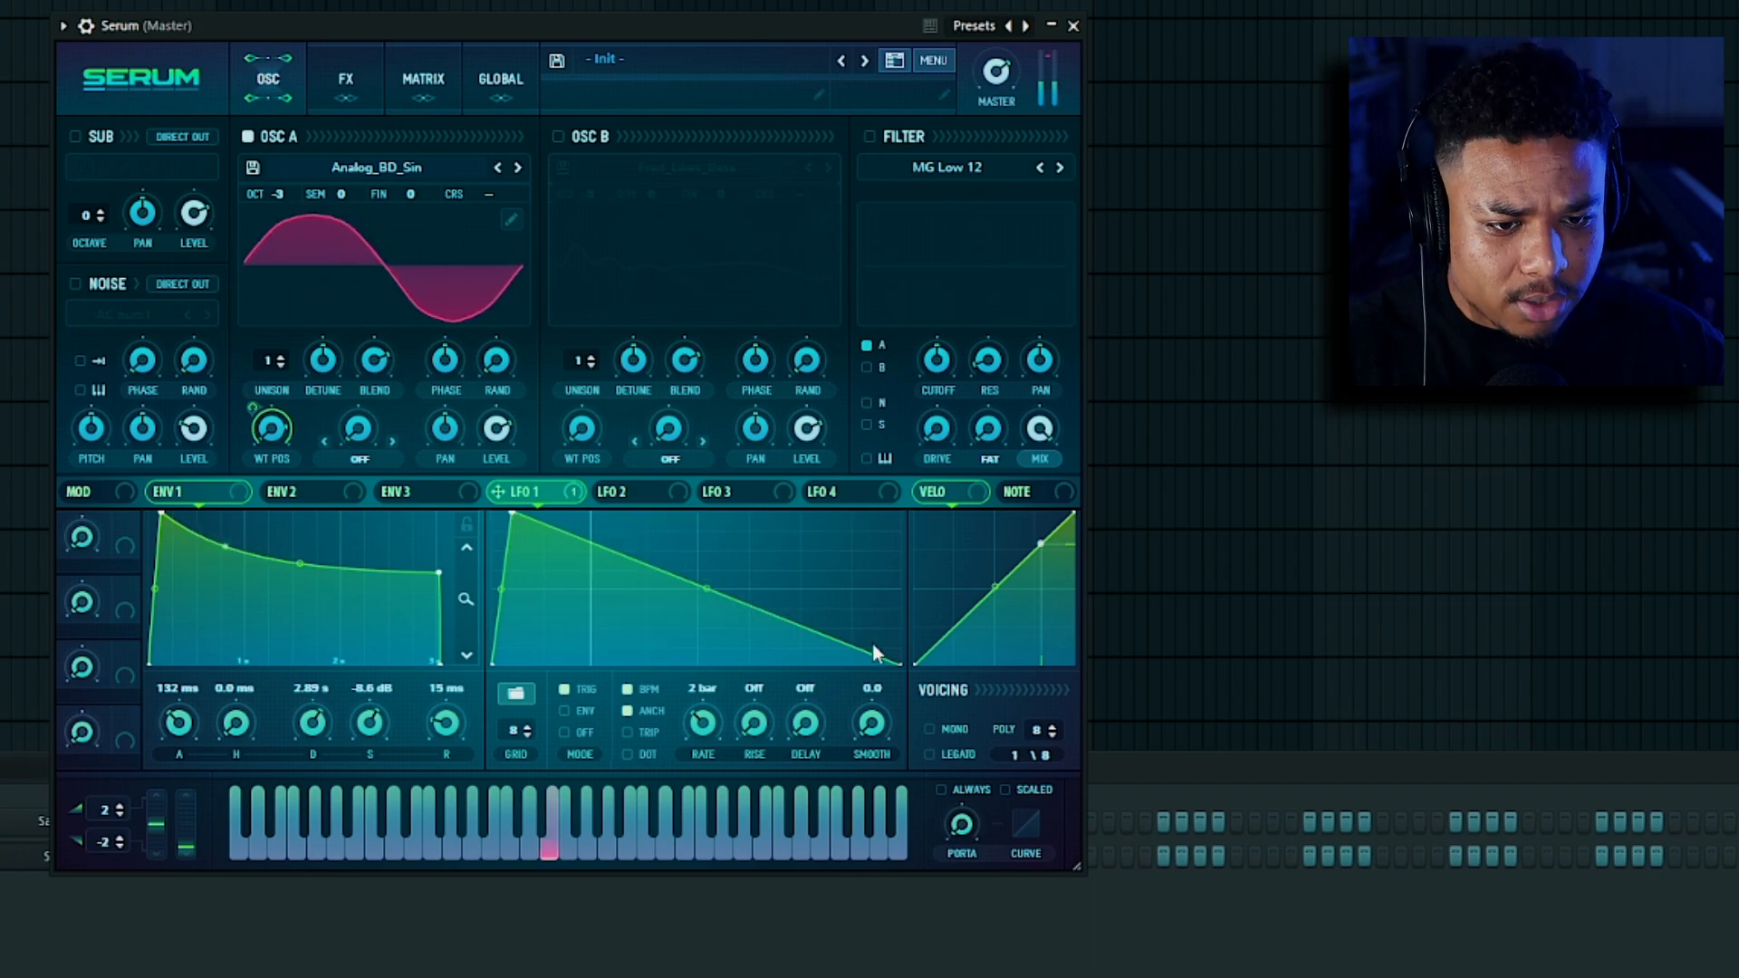
{"action": "left_click_drag", "start_coordinate": [706, 590], "coordinate": [788, 564]}
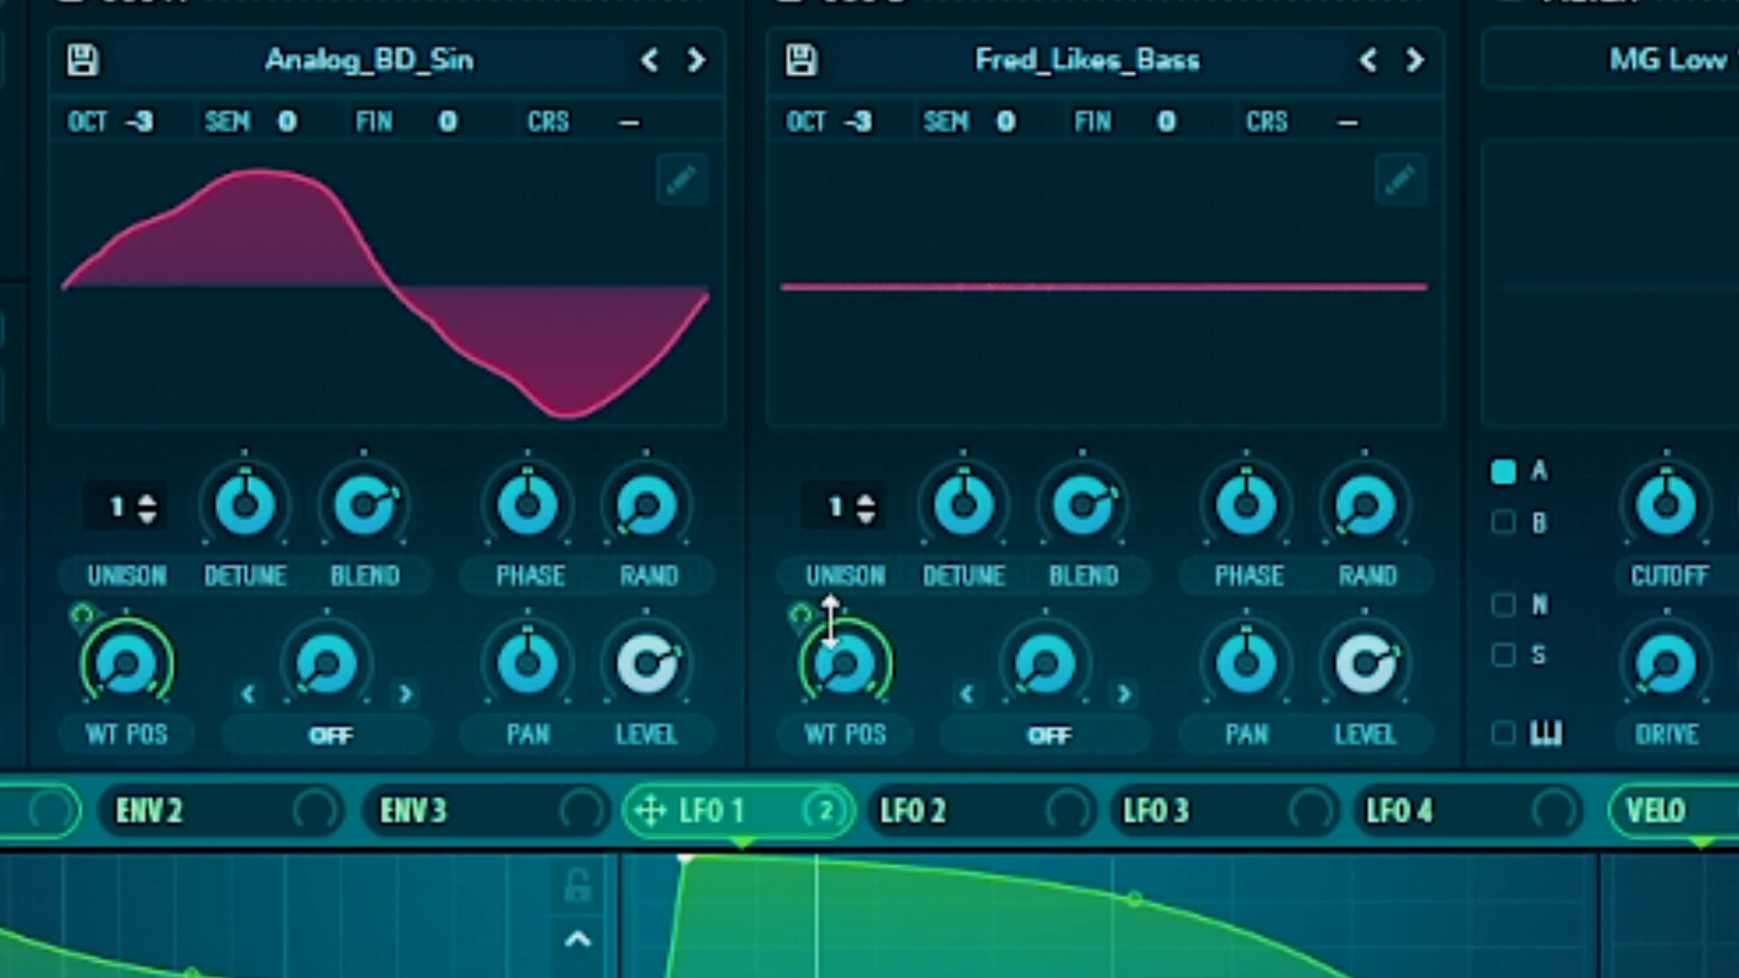
Step: Reduce LFO 1's modulation of oscillator B's wavetable position and switch oscillator B to the Allophones wavetable
{"action": "left_click_drag", "start_coordinate": [827, 616], "coordinate": [809, 657]}
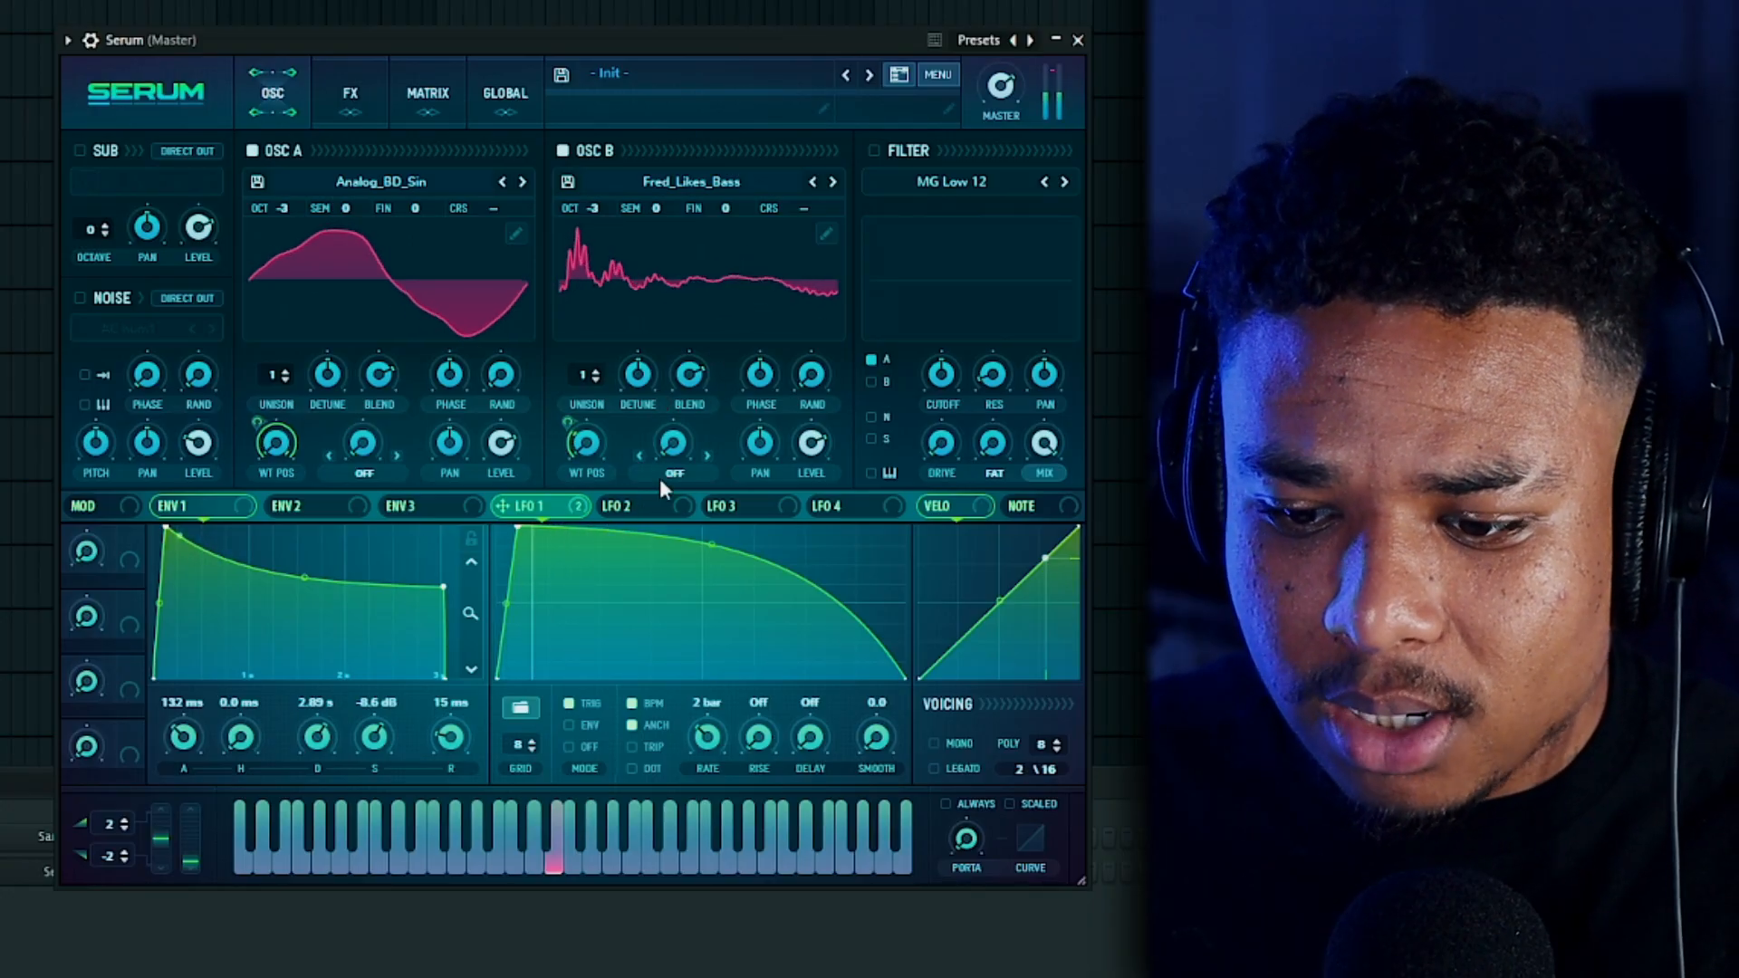
{"action": "left_click", "coordinate": [812, 183]}
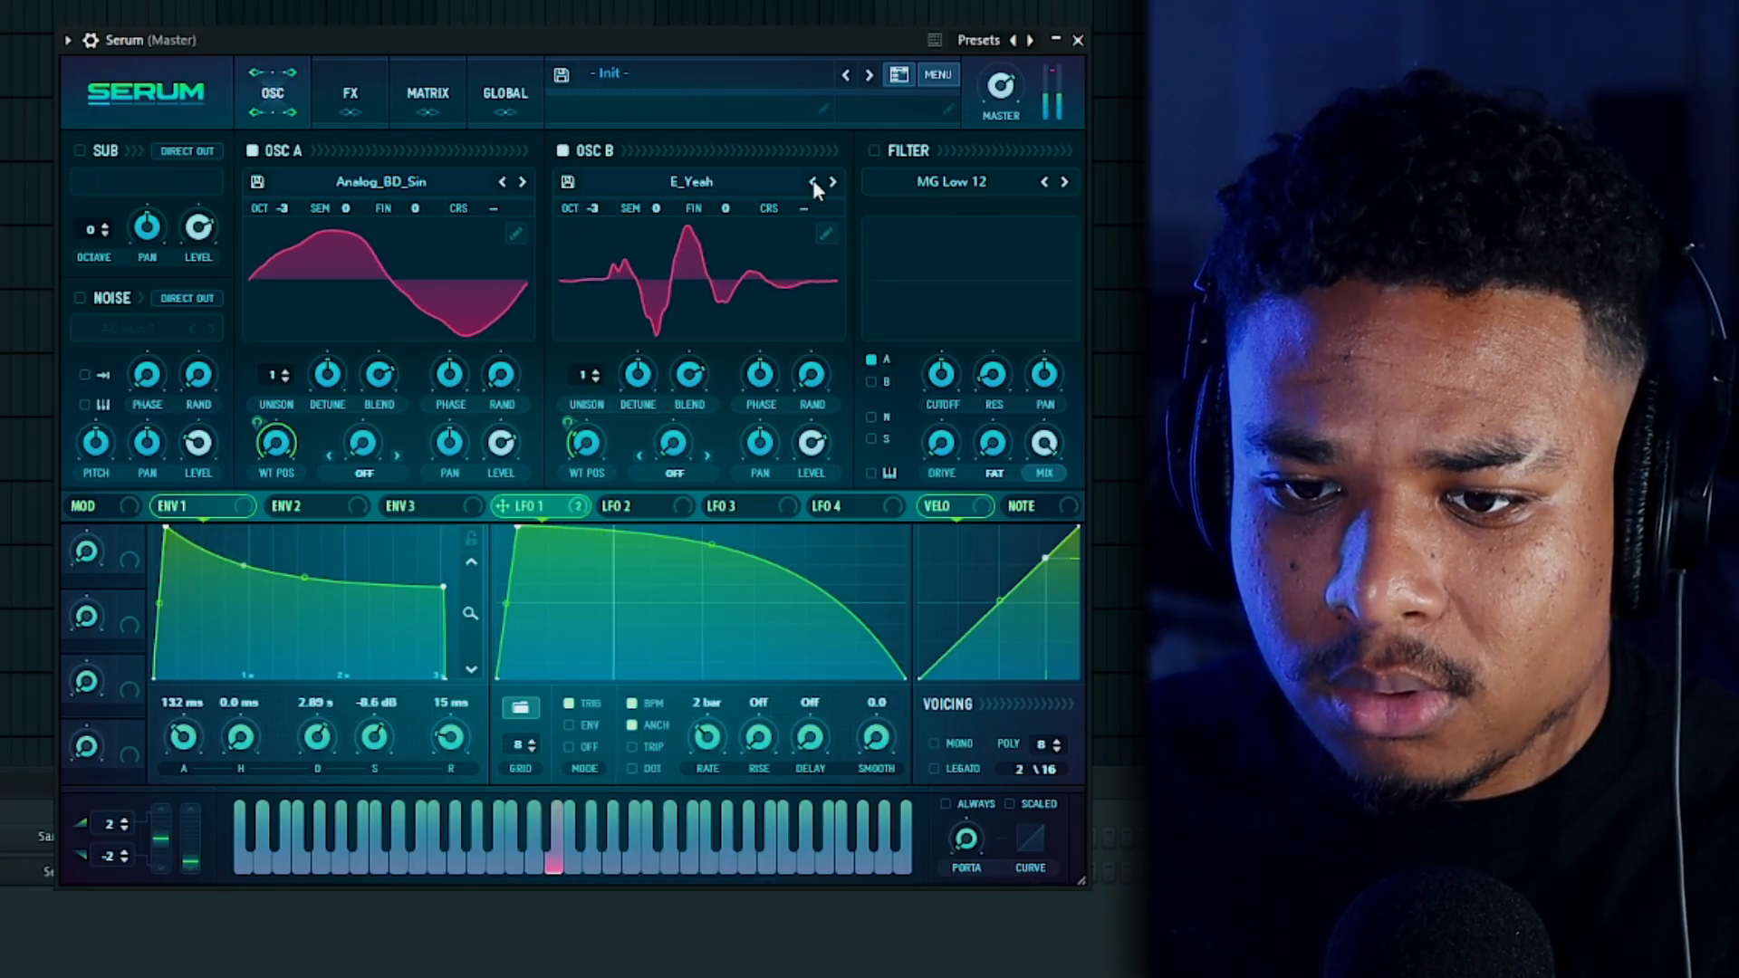
{"action": "left_click", "coordinate": [813, 183]}
Step: Lower oscillator B's level to about 57%
{"action": "mouse_move", "coordinate": [818, 482]}
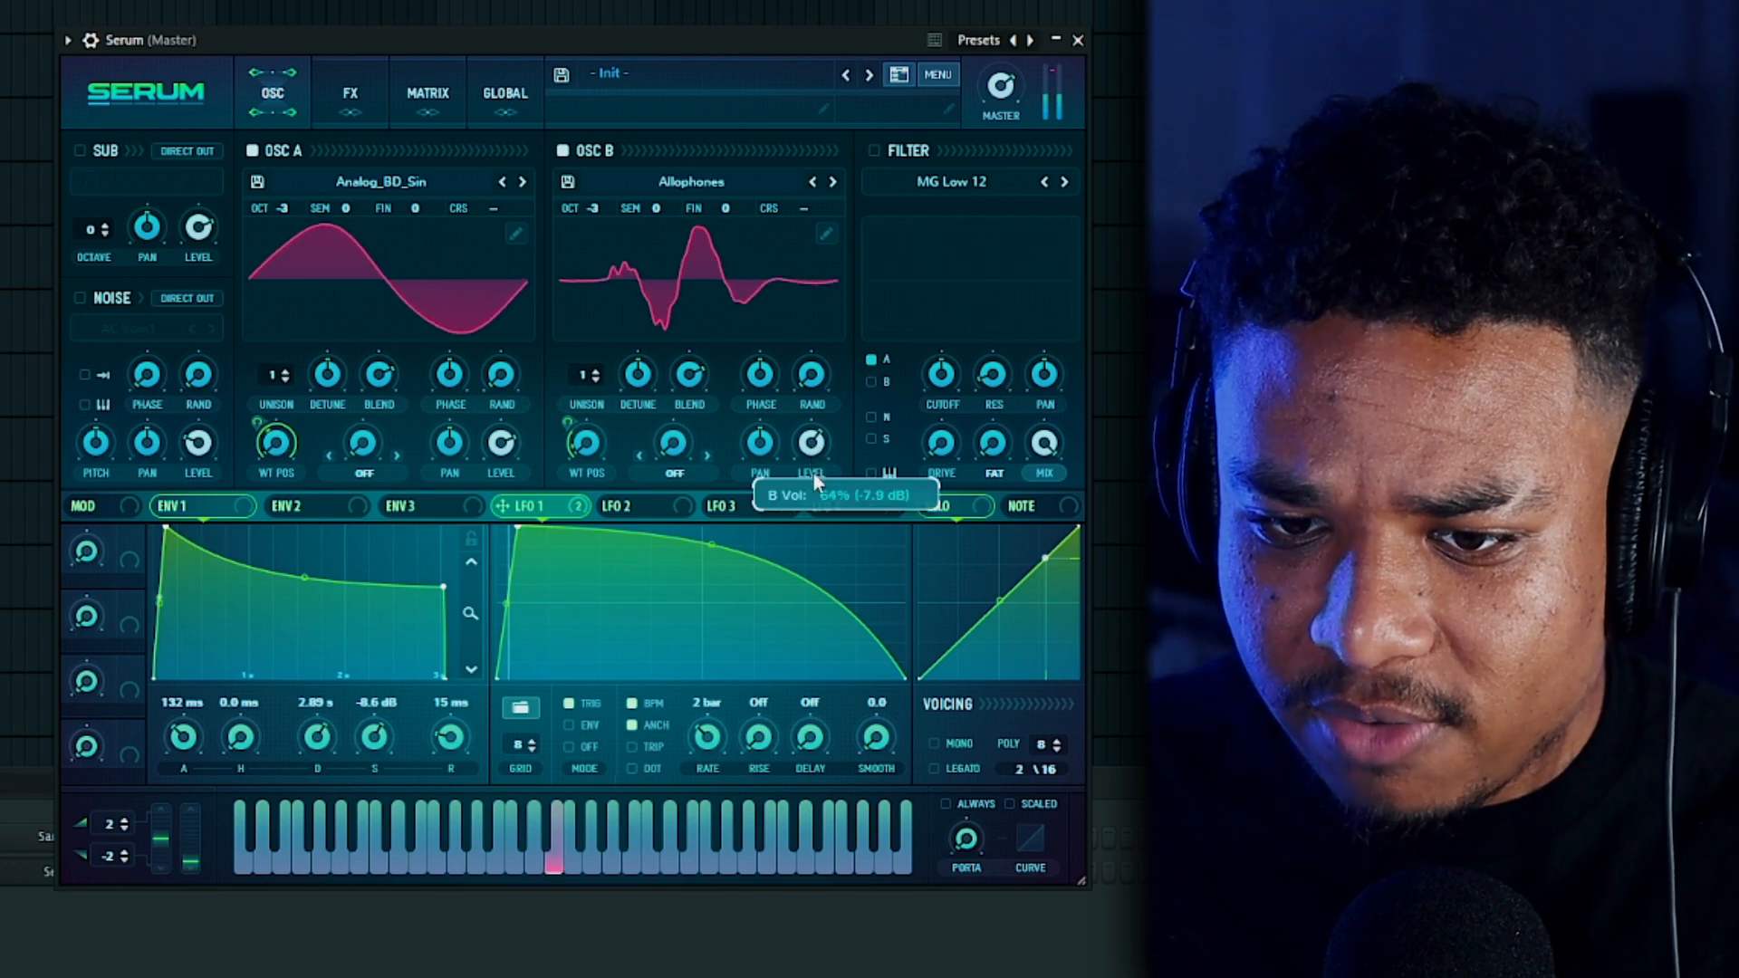
{"action": "left_click_drag", "start_coordinate": [813, 476], "coordinate": [818, 499]}
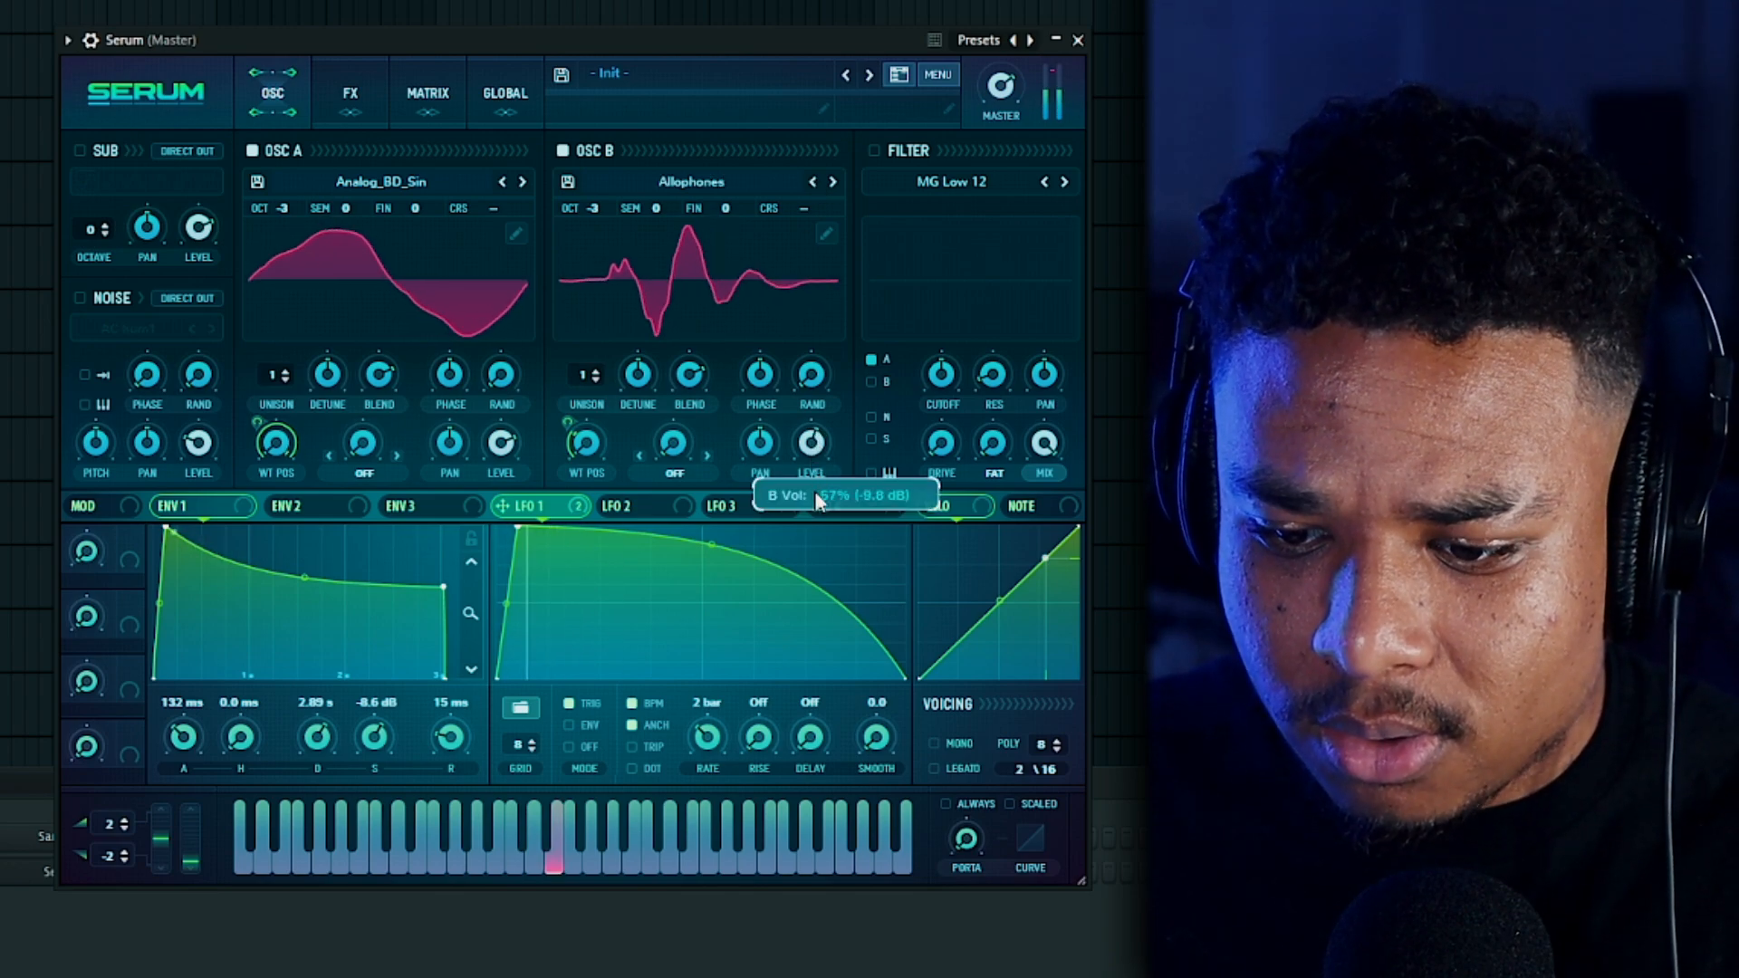
Step: Turn on the filter with the Low 18 type and lower its cutoff to about 57 Hz
{"action": "left_click", "coordinate": [874, 150]}
{"action": "left_click", "coordinate": [951, 181]}
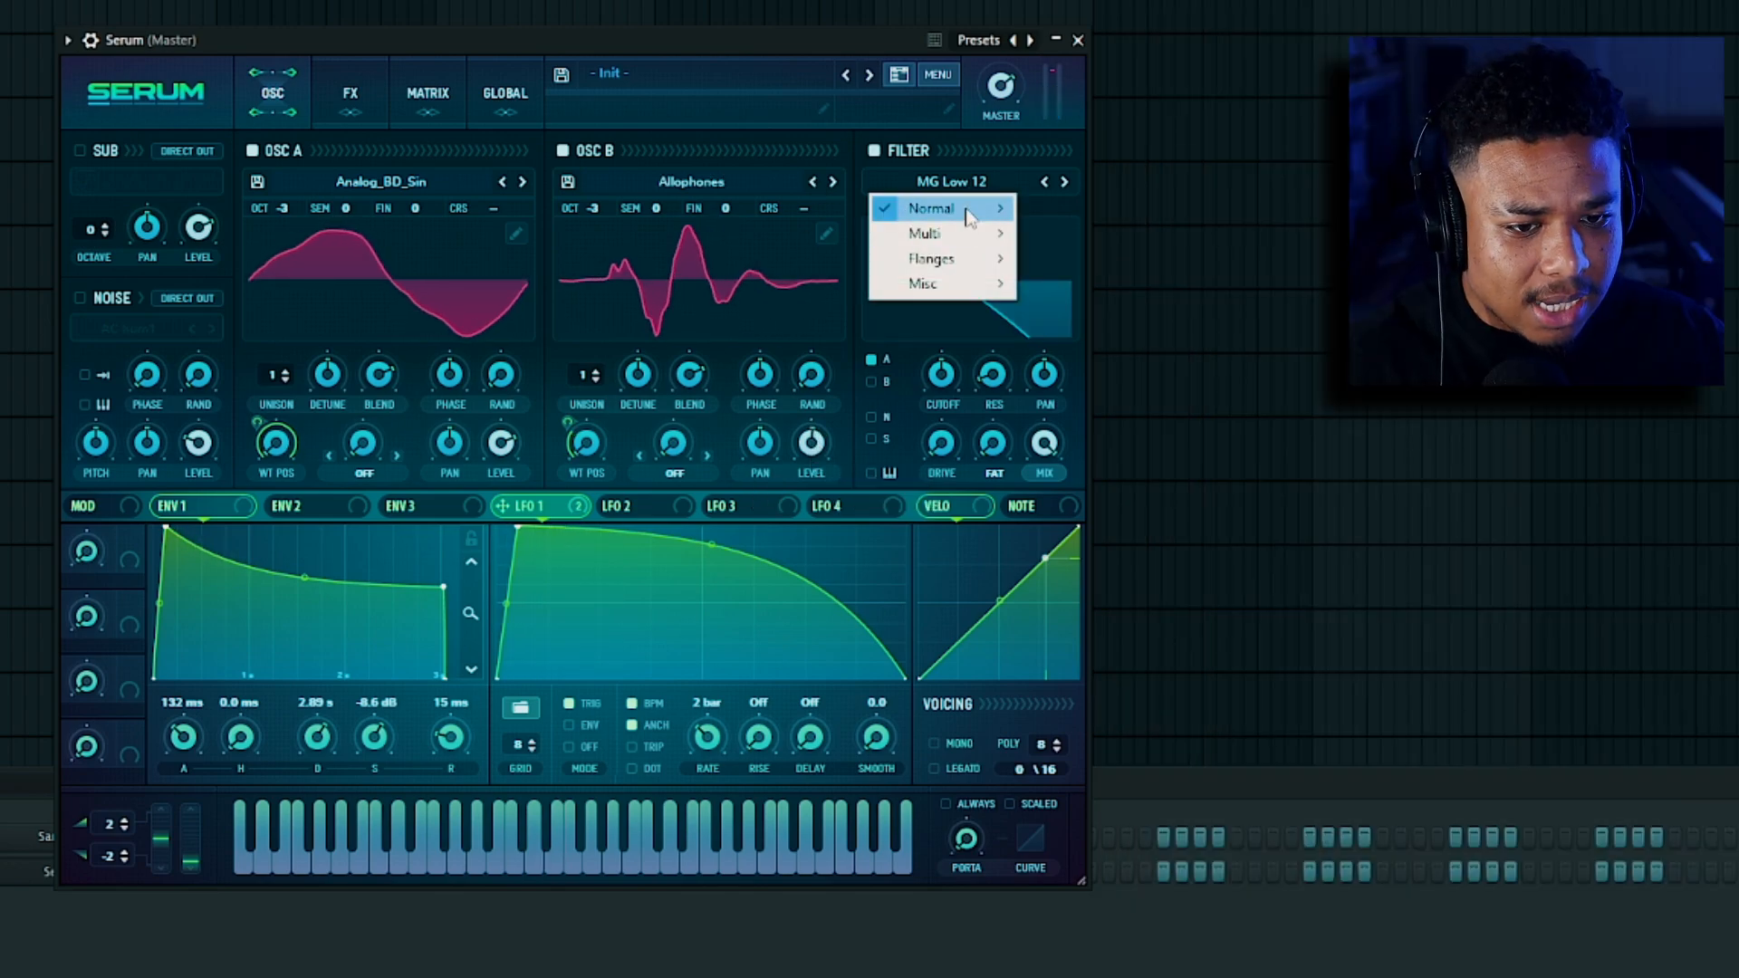
{"action": "mouse_move", "coordinate": [969, 217]}
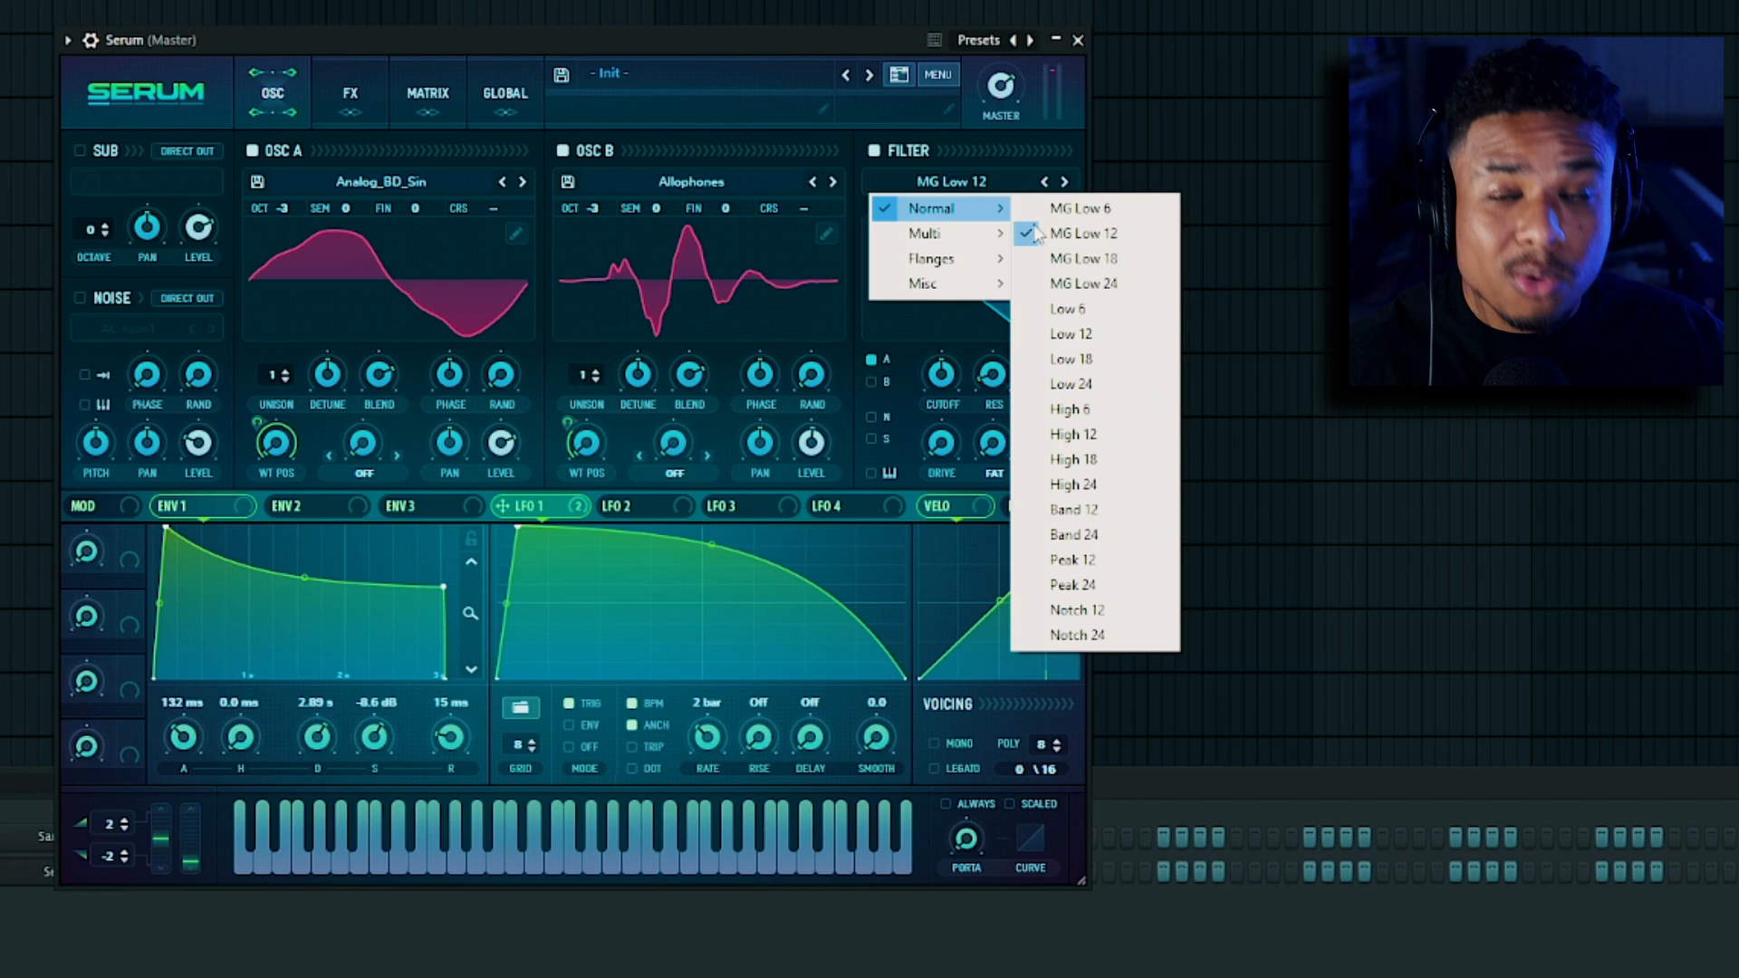
{"action": "left_click", "coordinate": [1107, 361]}
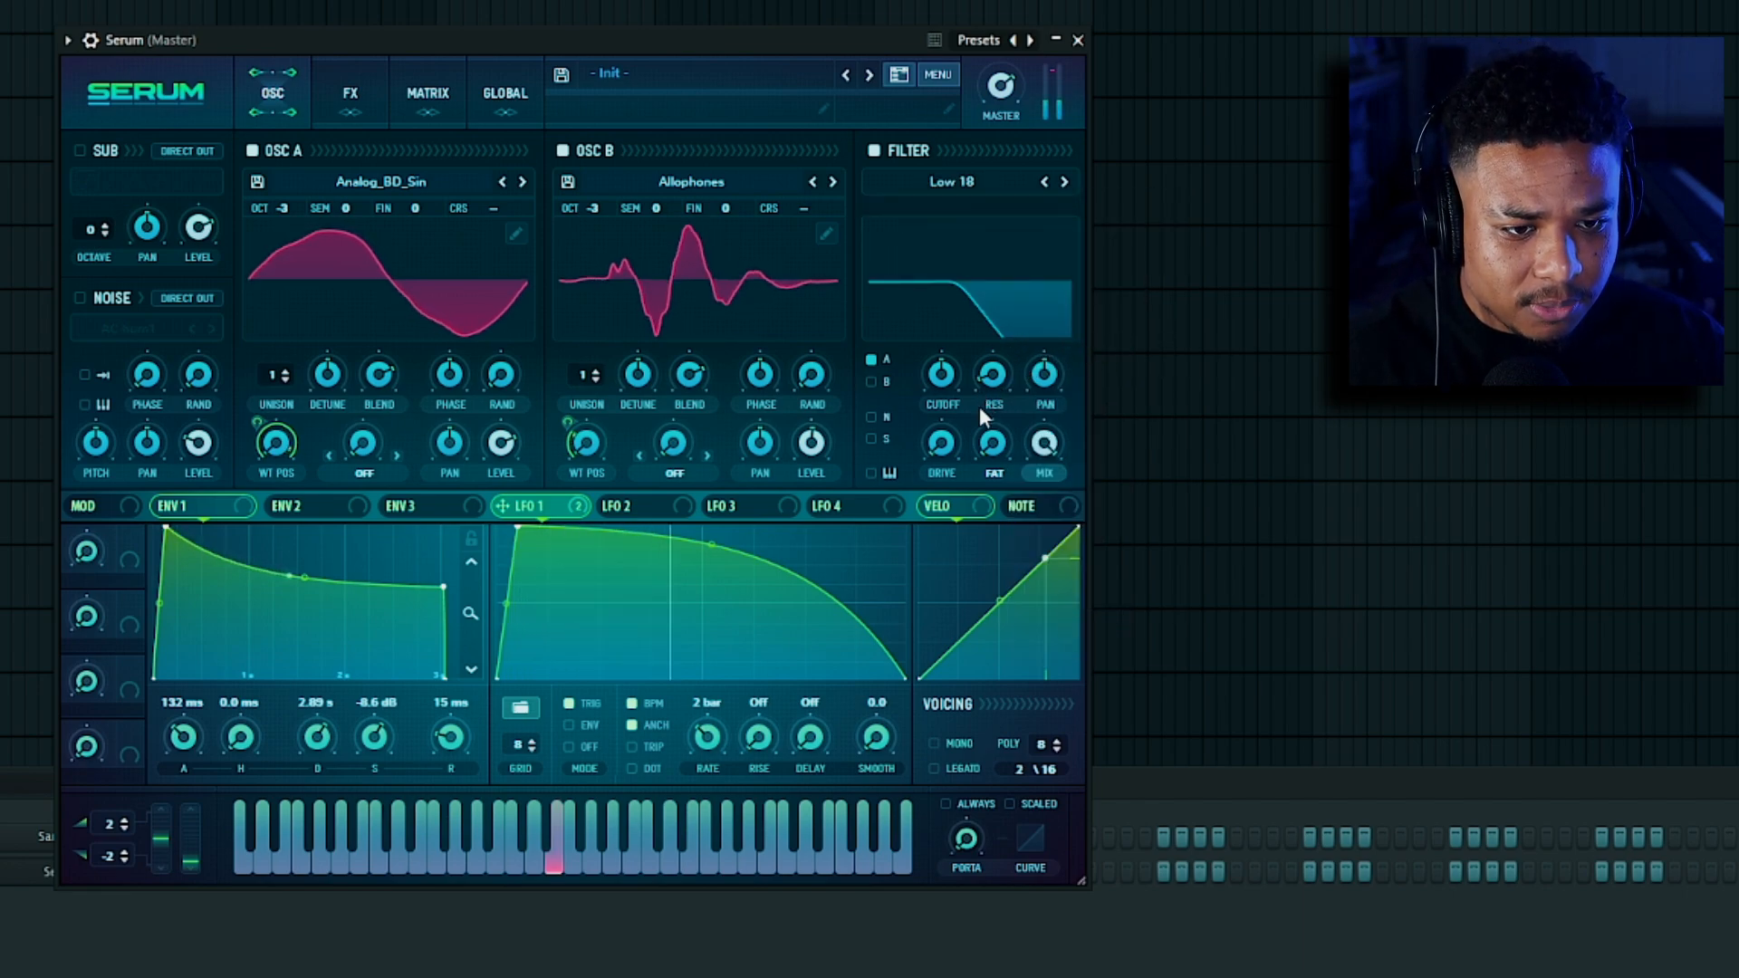
{"action": "mouse_move", "coordinate": [953, 444]}
{"action": "left_mouse_down"}
{"action": "mouse_move", "coordinate": [939, 353]}
{"action": "mouse_move", "coordinate": [932, 426]}
{"action": "left_mouse_up"}
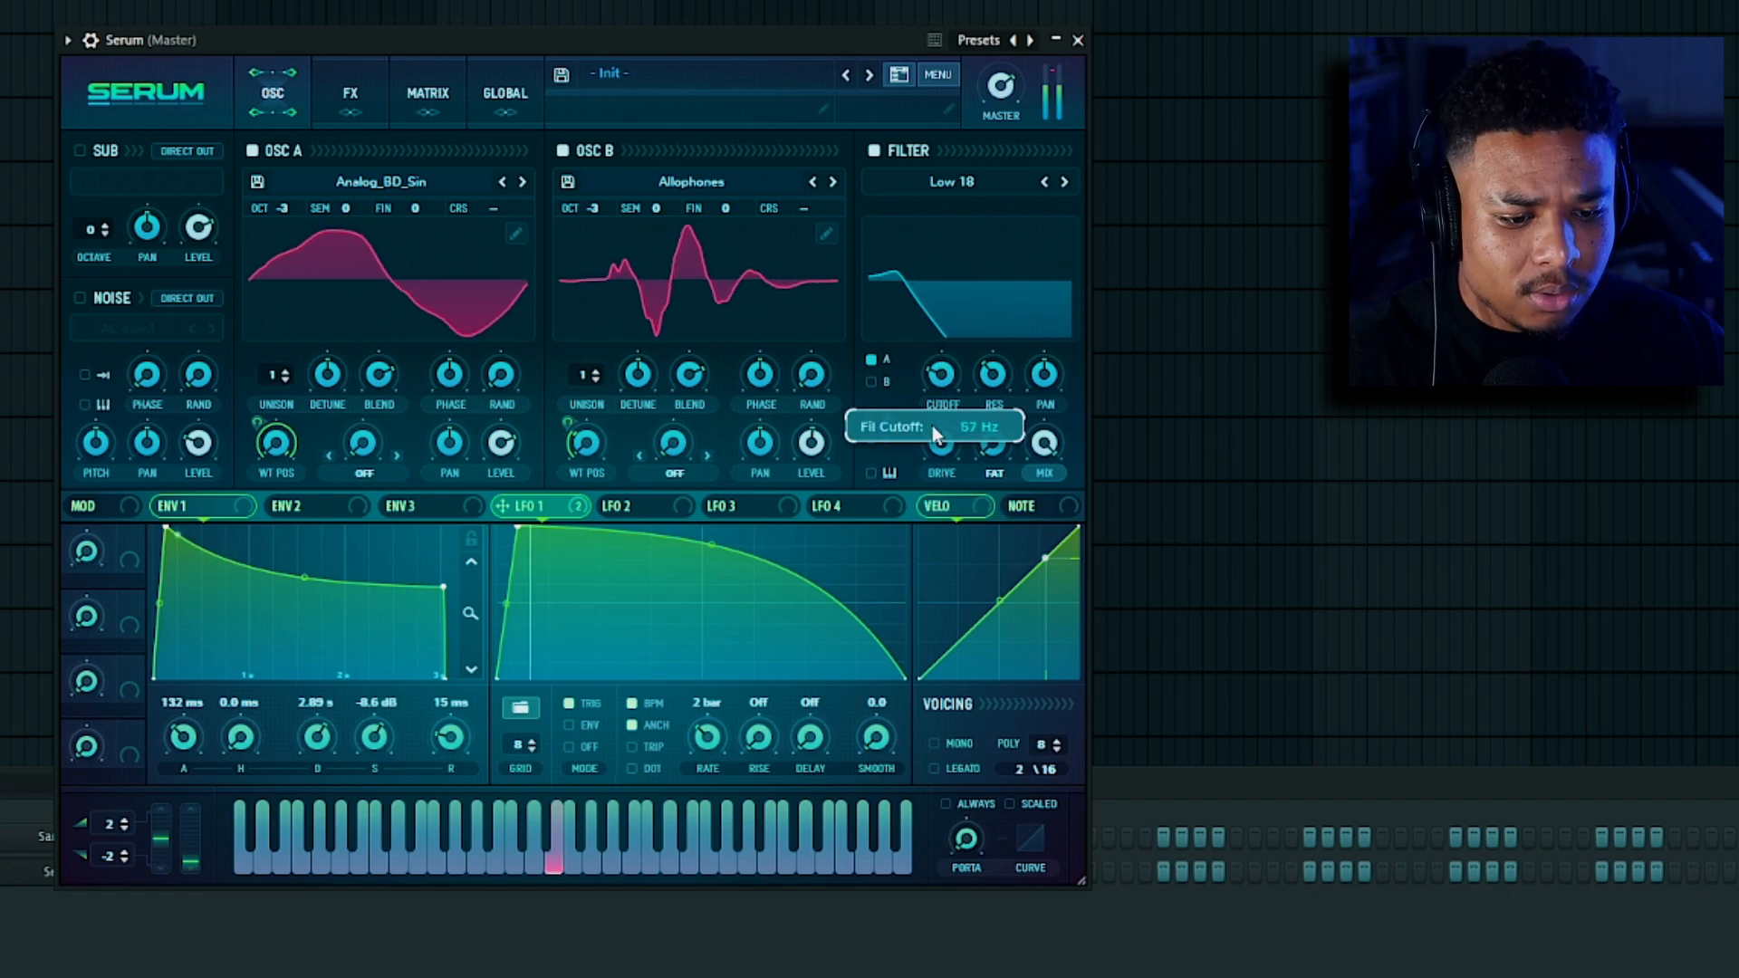